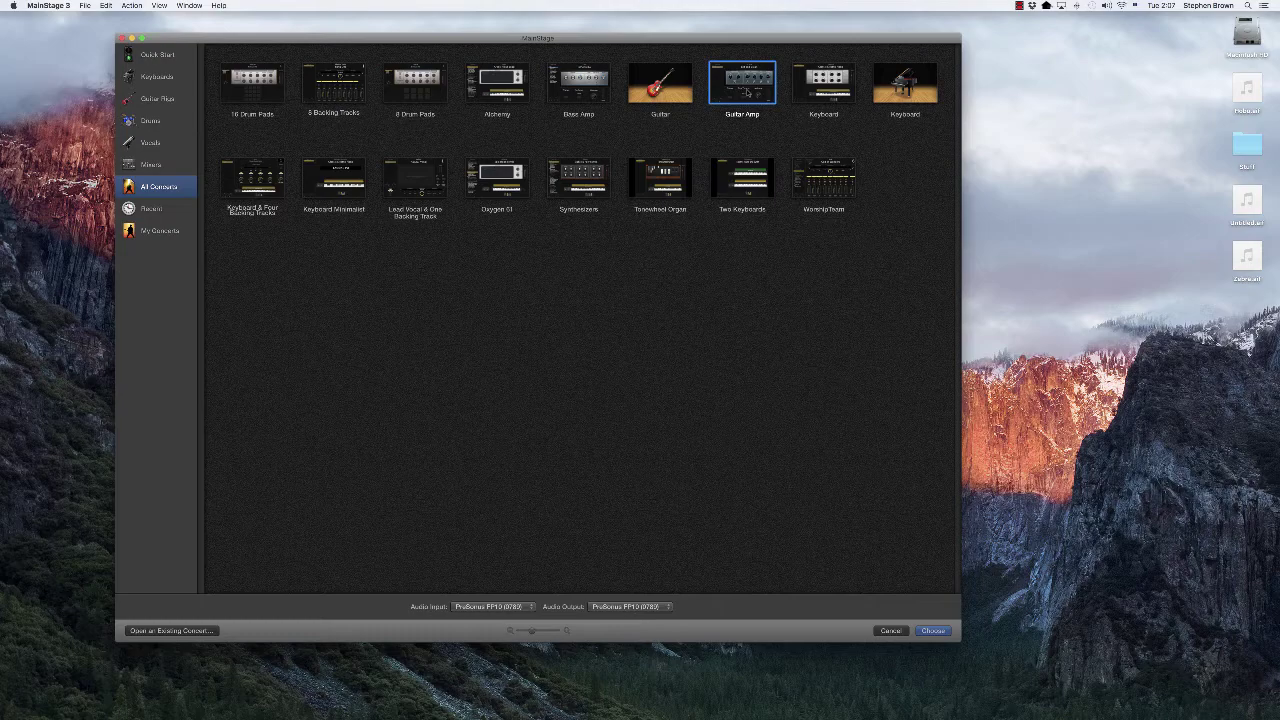
Step: Create a new Guitar Amp concert, dismiss the no-audio warning and widen the channel strips area
double_click(745, 90)
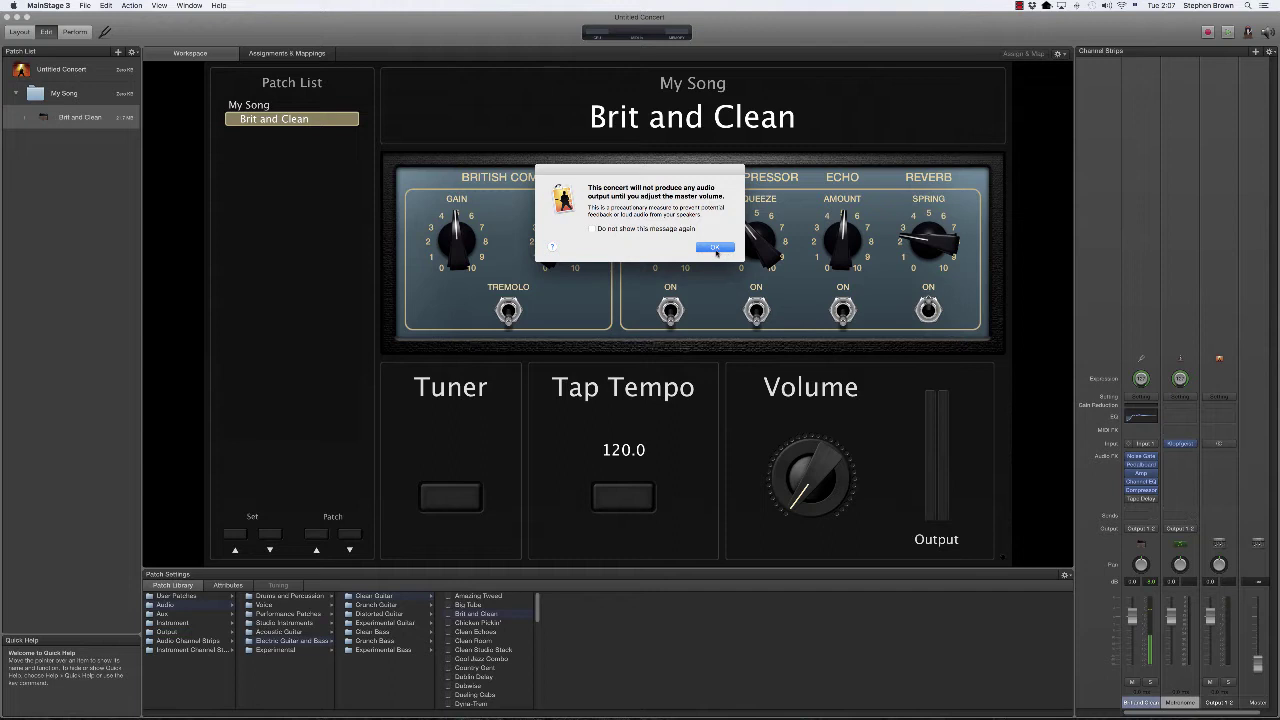
left_click(716, 250)
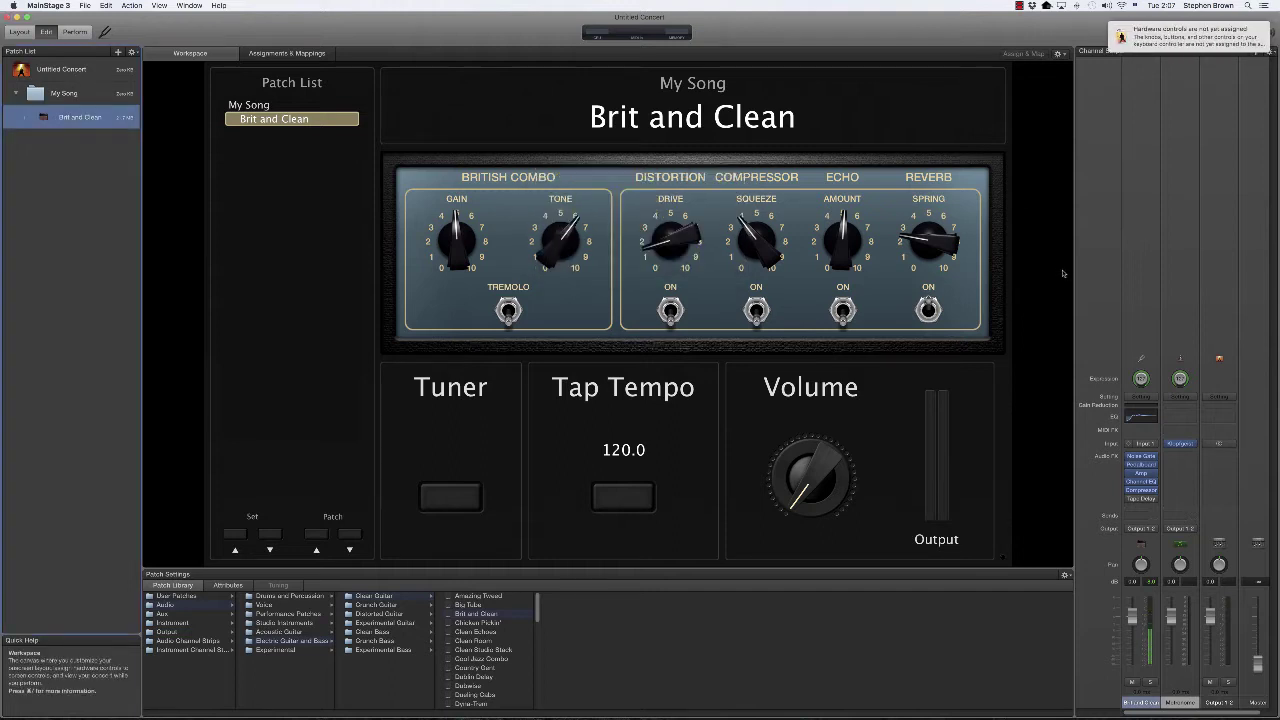
left_click_drag(1072, 278, 1020, 280)
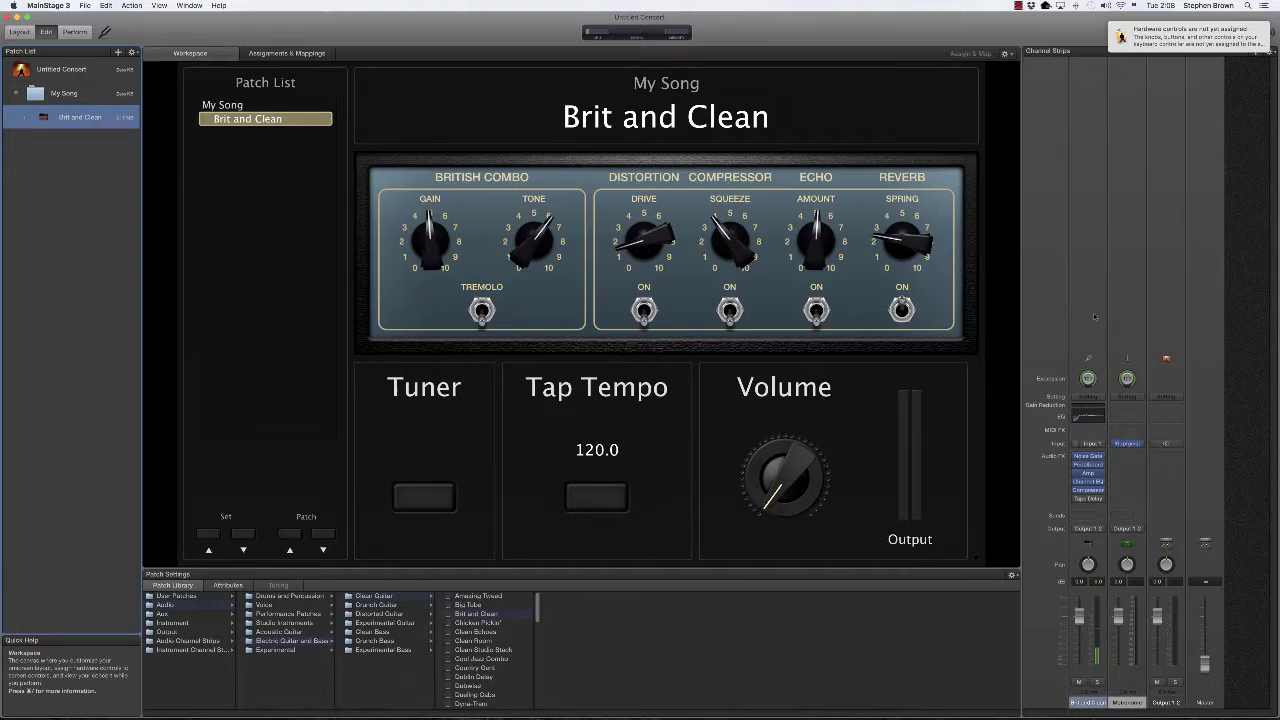
Step: Check the first channel strip's input choices without changing them, then raise the master output volume
left_click(1088, 191)
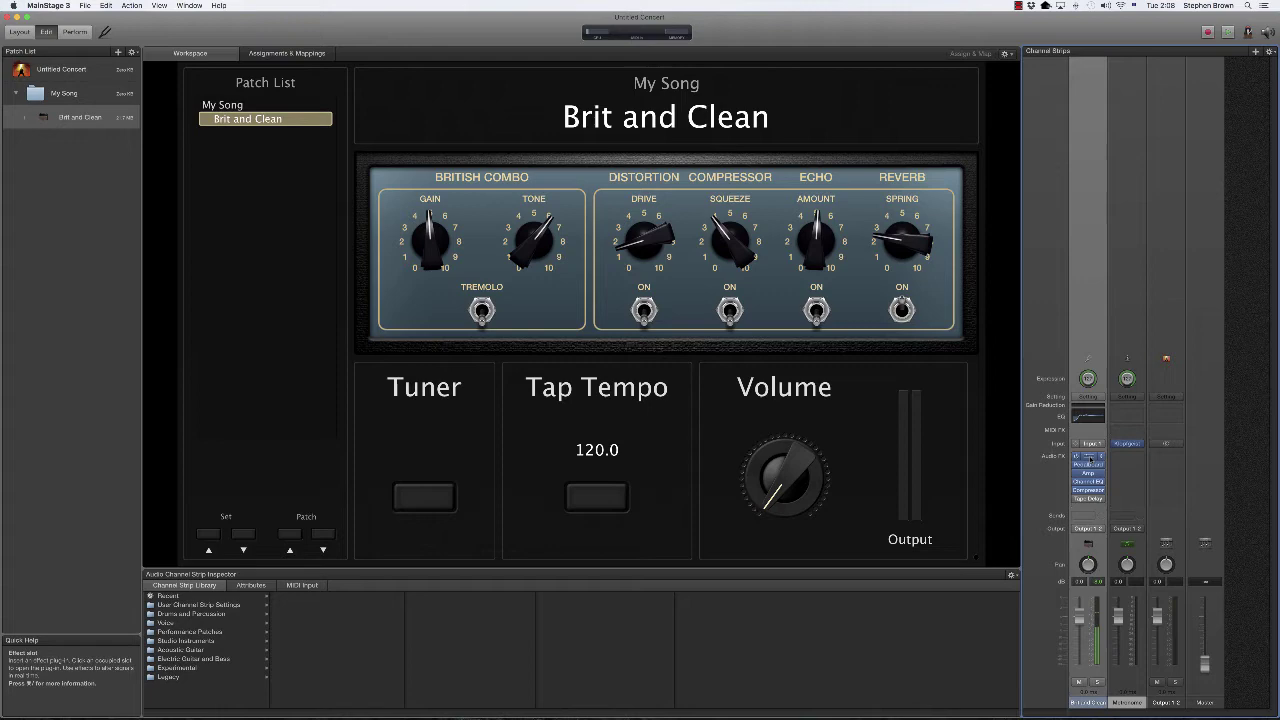
left_click(1089, 444)
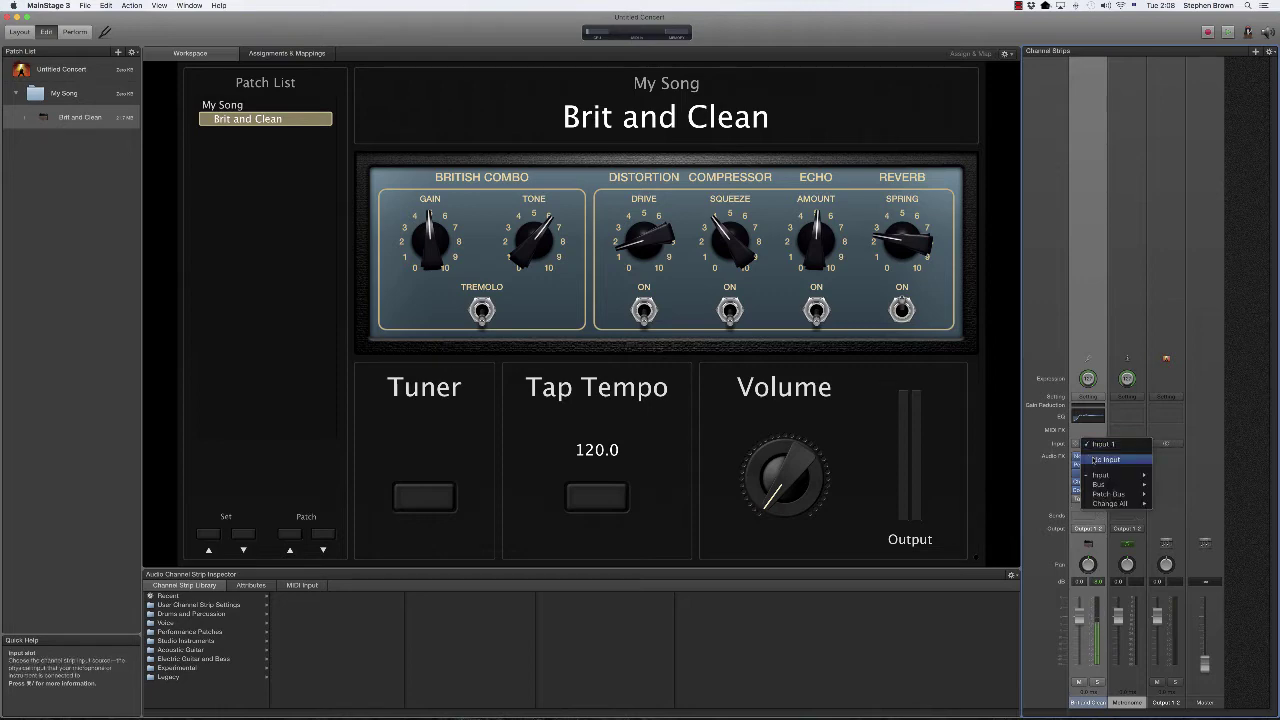
left_click(1073, 297)
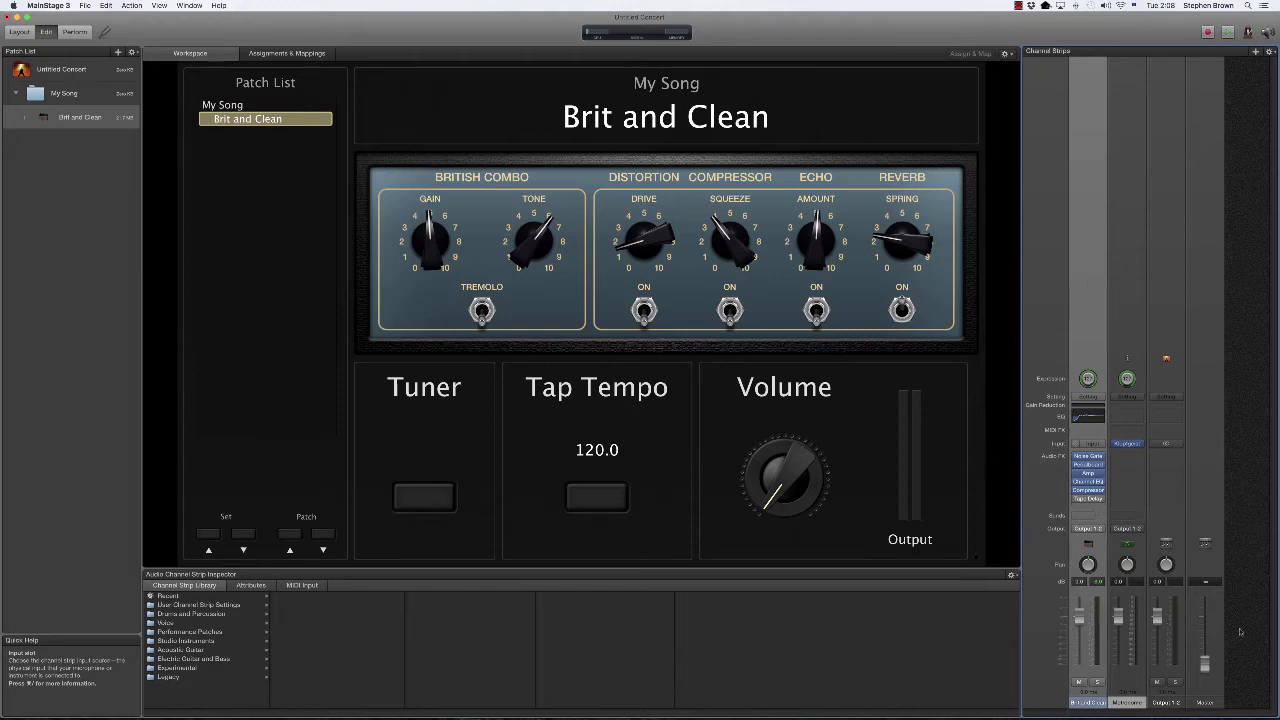
left_click_drag(1205, 664, 1205, 615)
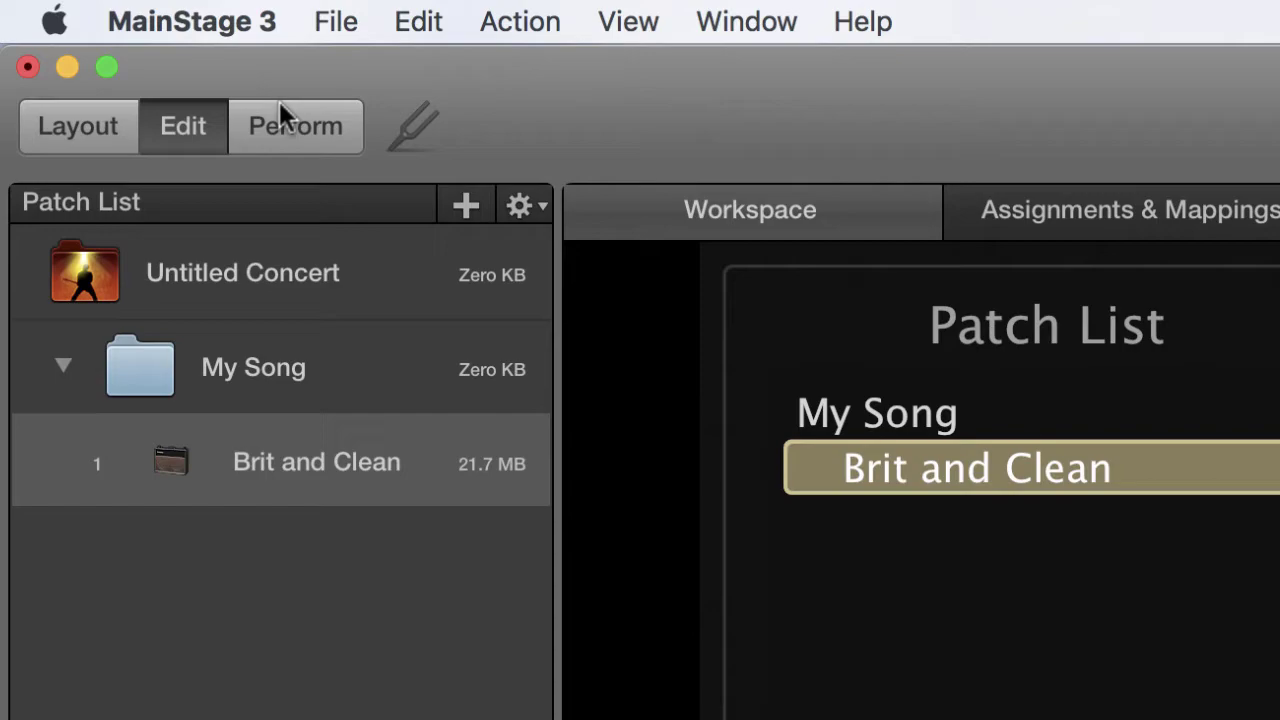
Step: In Layout mode, delete the Tuner, Tap Tempo and Volume panels and place a two-column Selector below Smart Controls
left_click(71, 131)
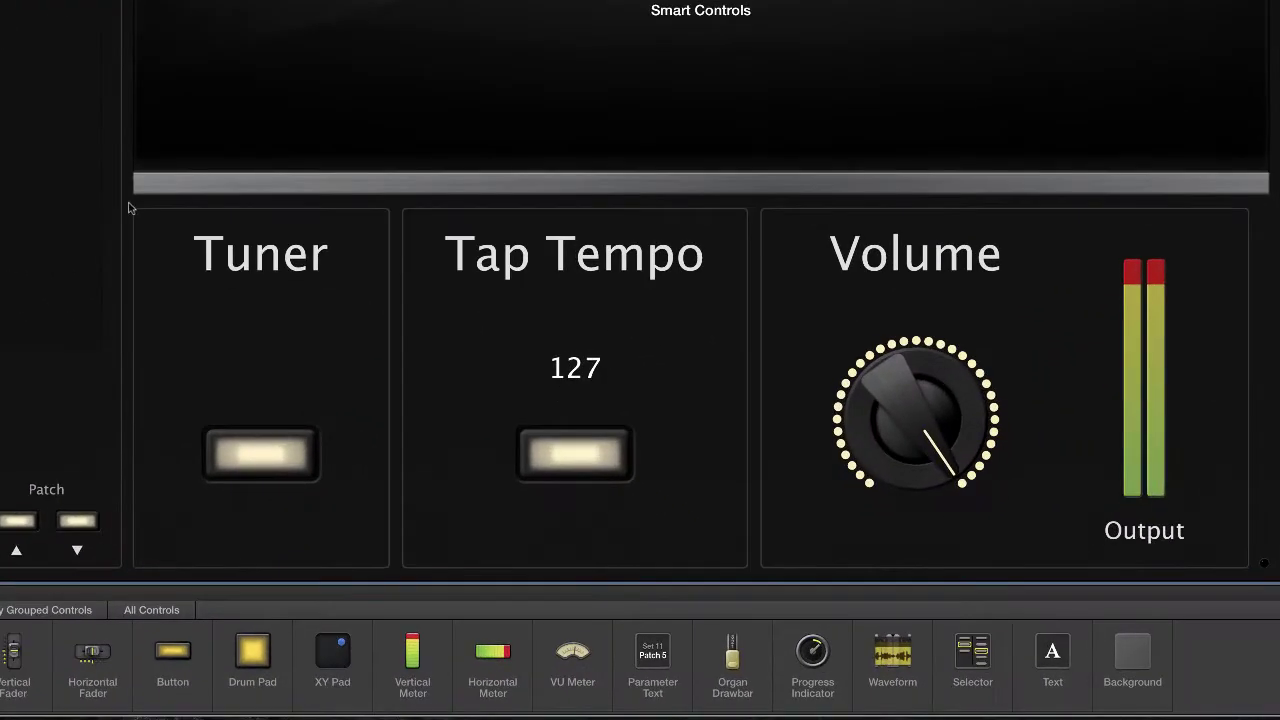
left_click(501, 423)
left_click_drag(198, 244, 1250, 573)
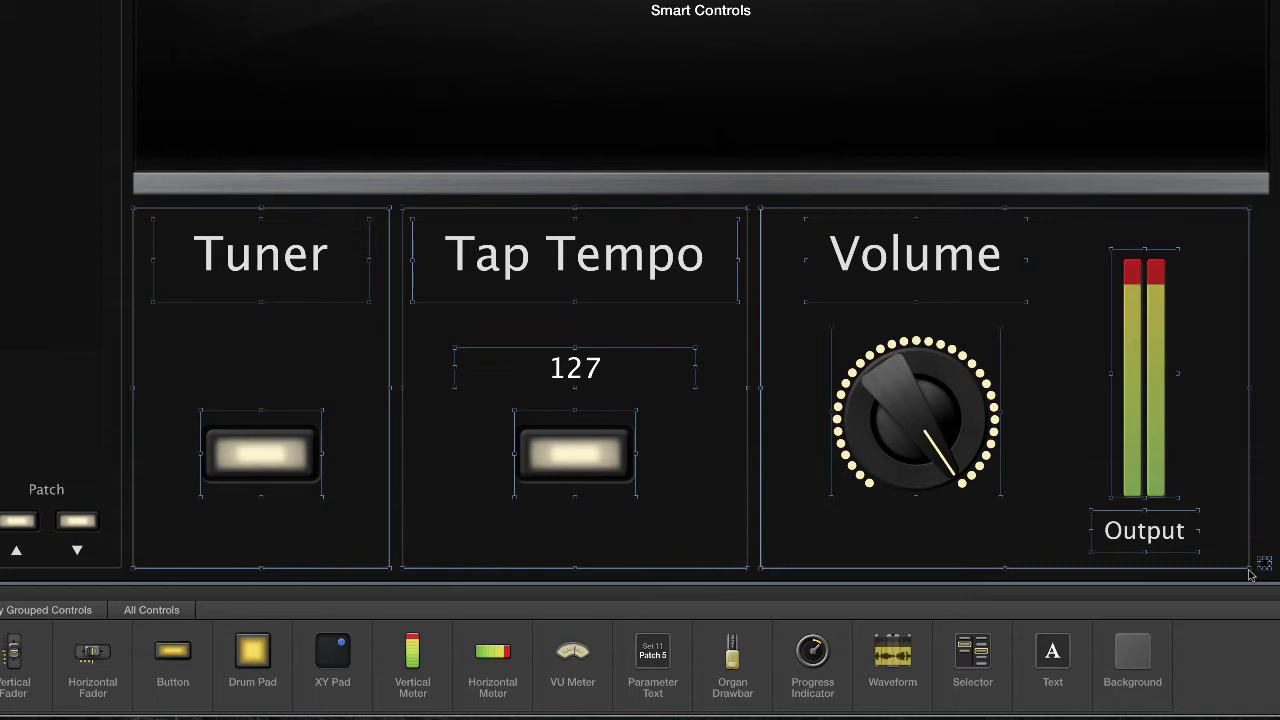
key("Delete")
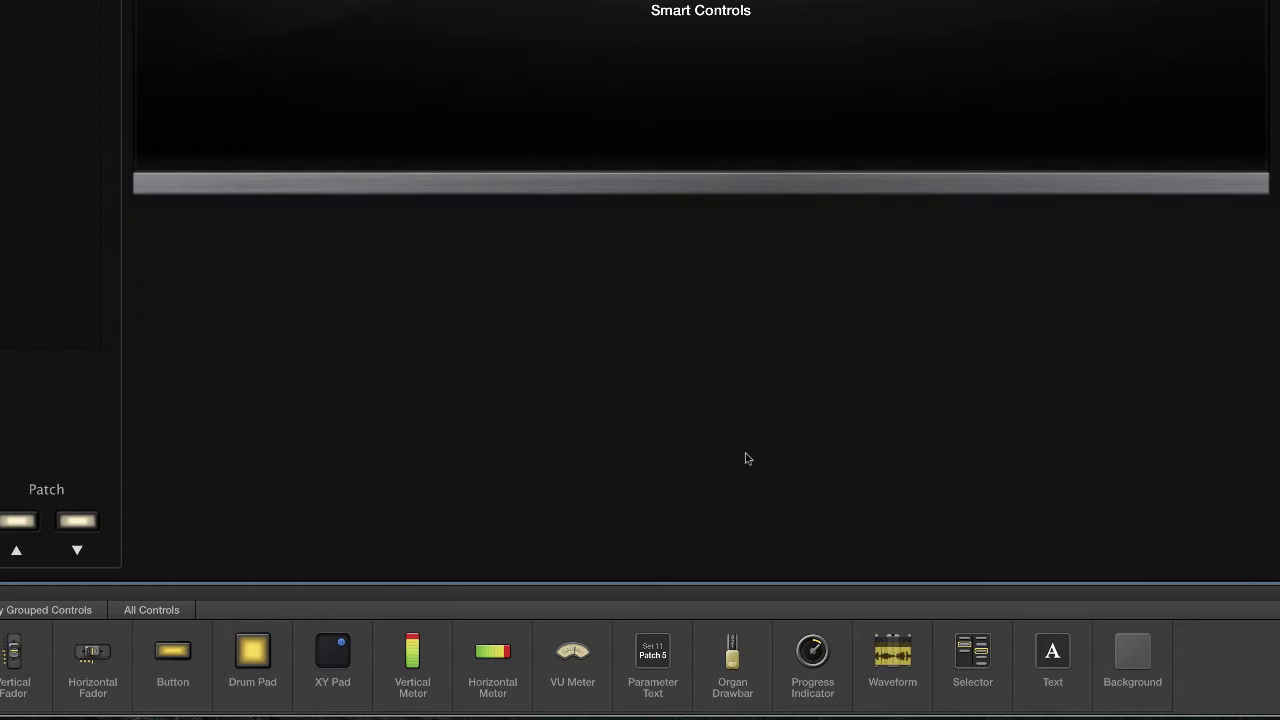
left_click_drag(971, 657, 274, 276)
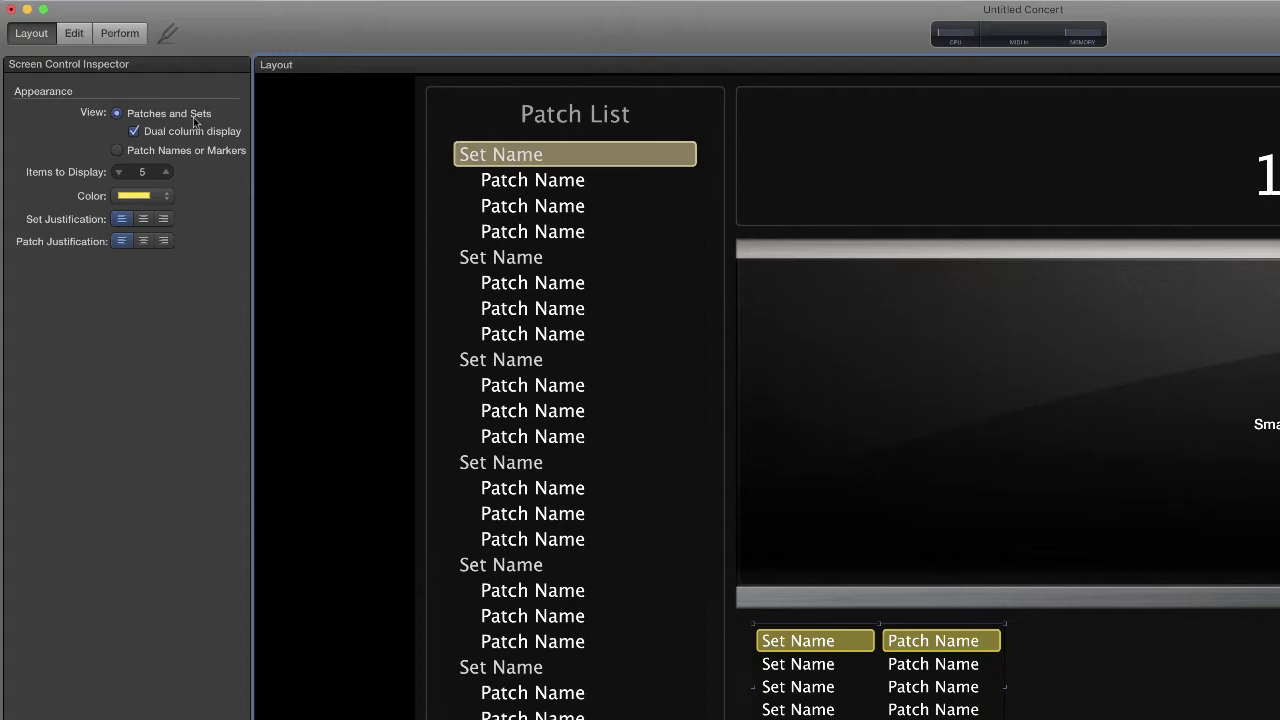
Step: Set the Selector view to Patch Names or Markers, then add a widened Parameter Text display showing only its value
left_click(118, 151)
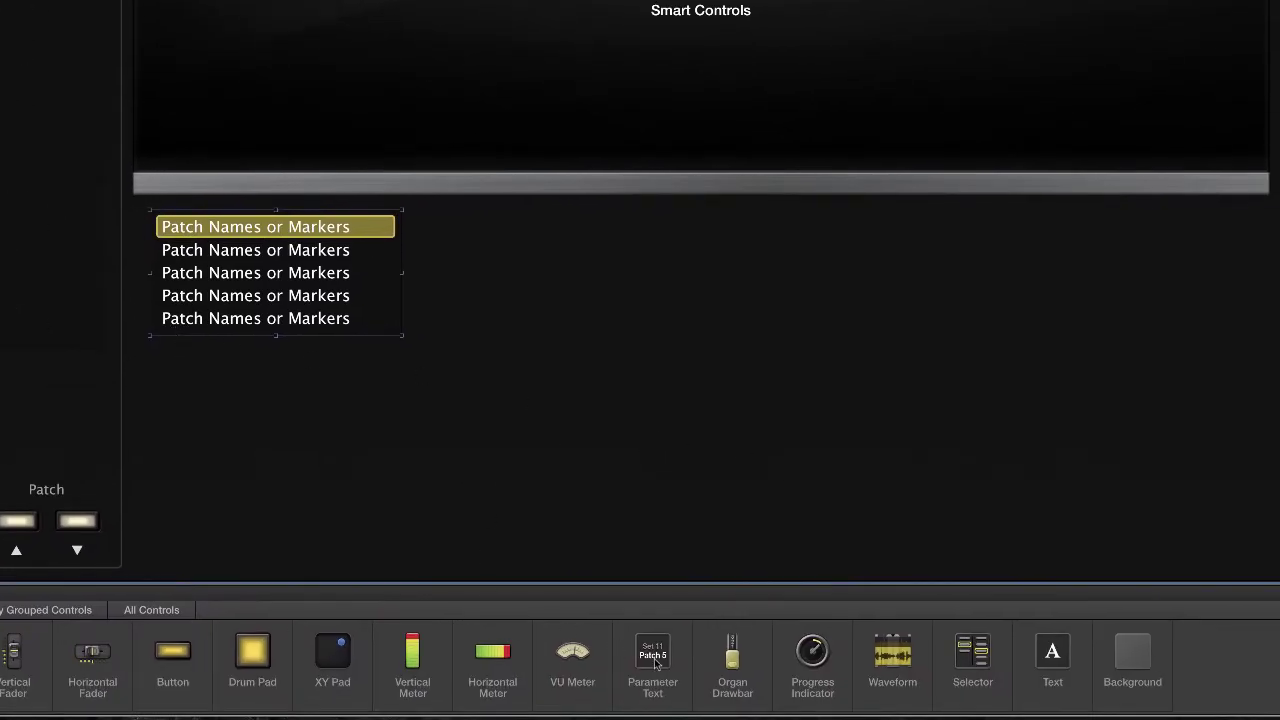
left_click_drag(655, 660, 481, 239)
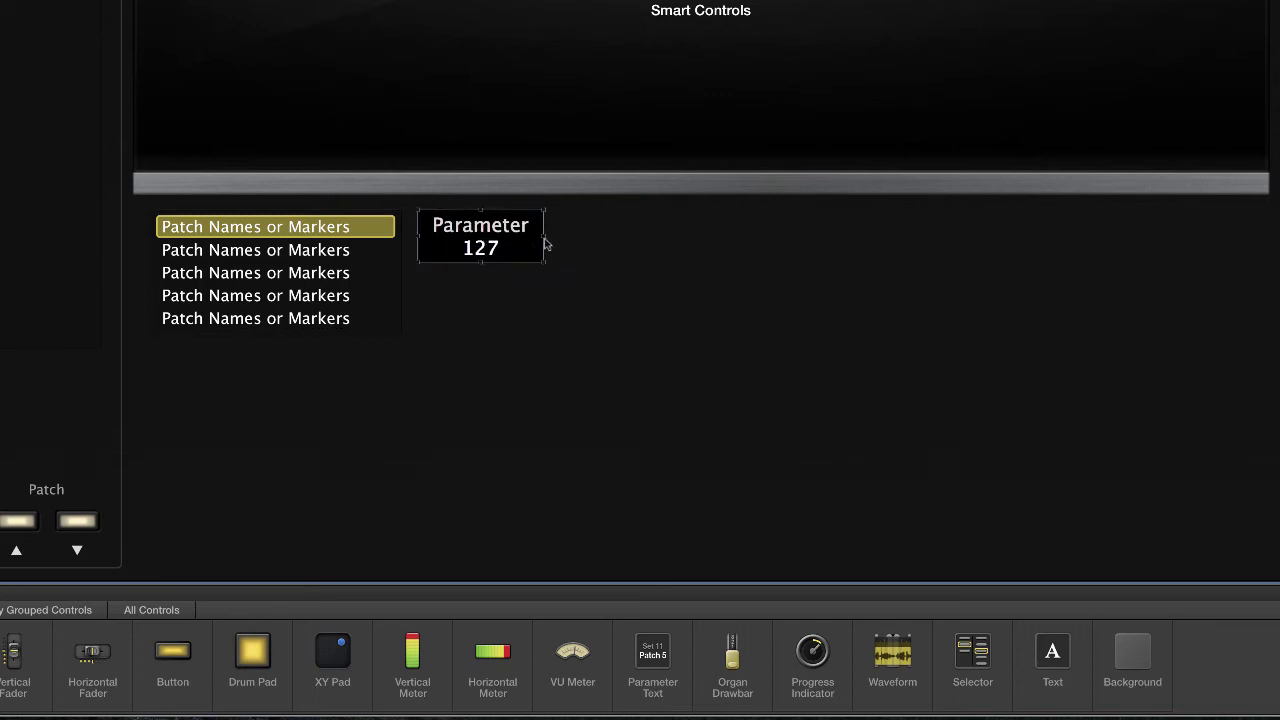
left_click_drag(544, 242, 592, 248)
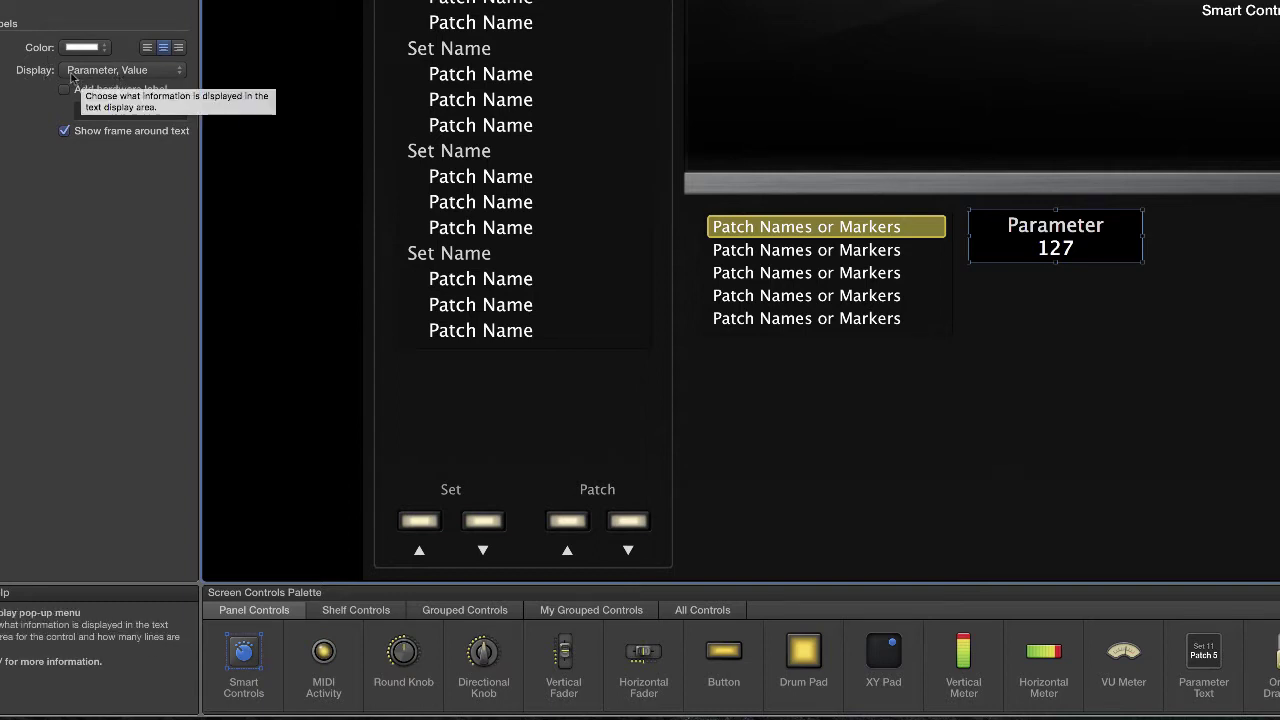
left_click(137, 77)
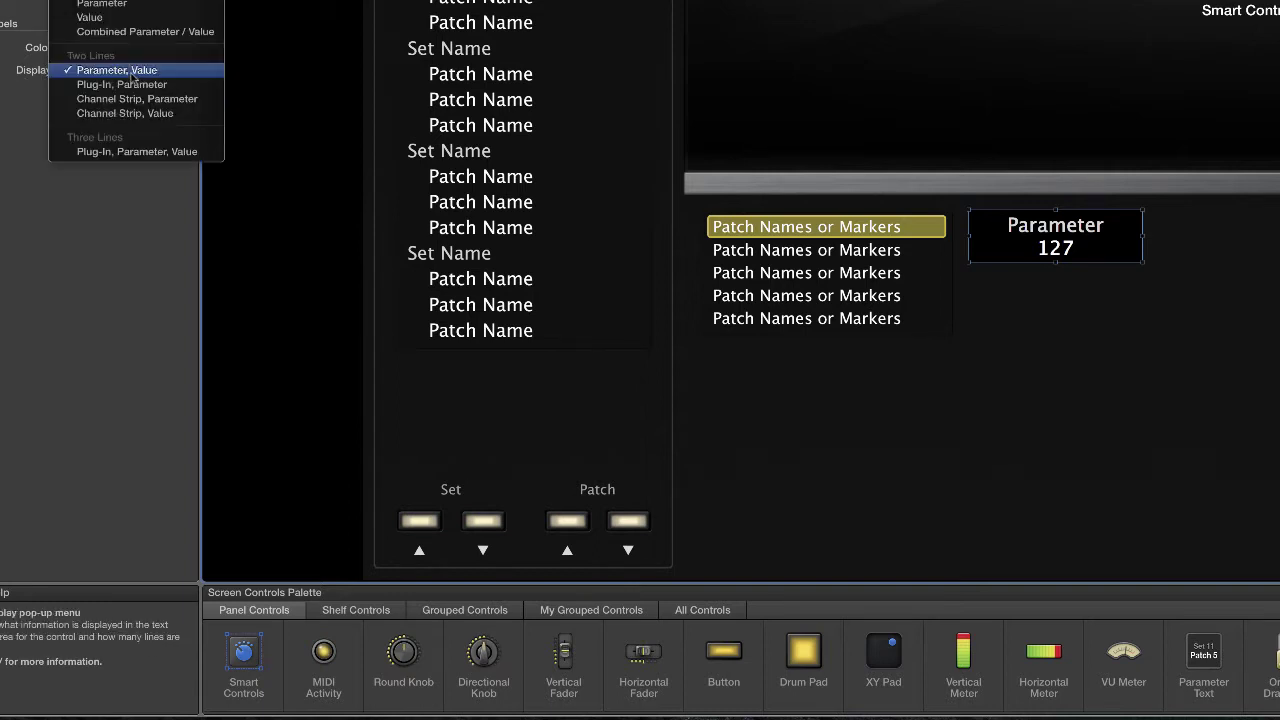
left_click(90, 18)
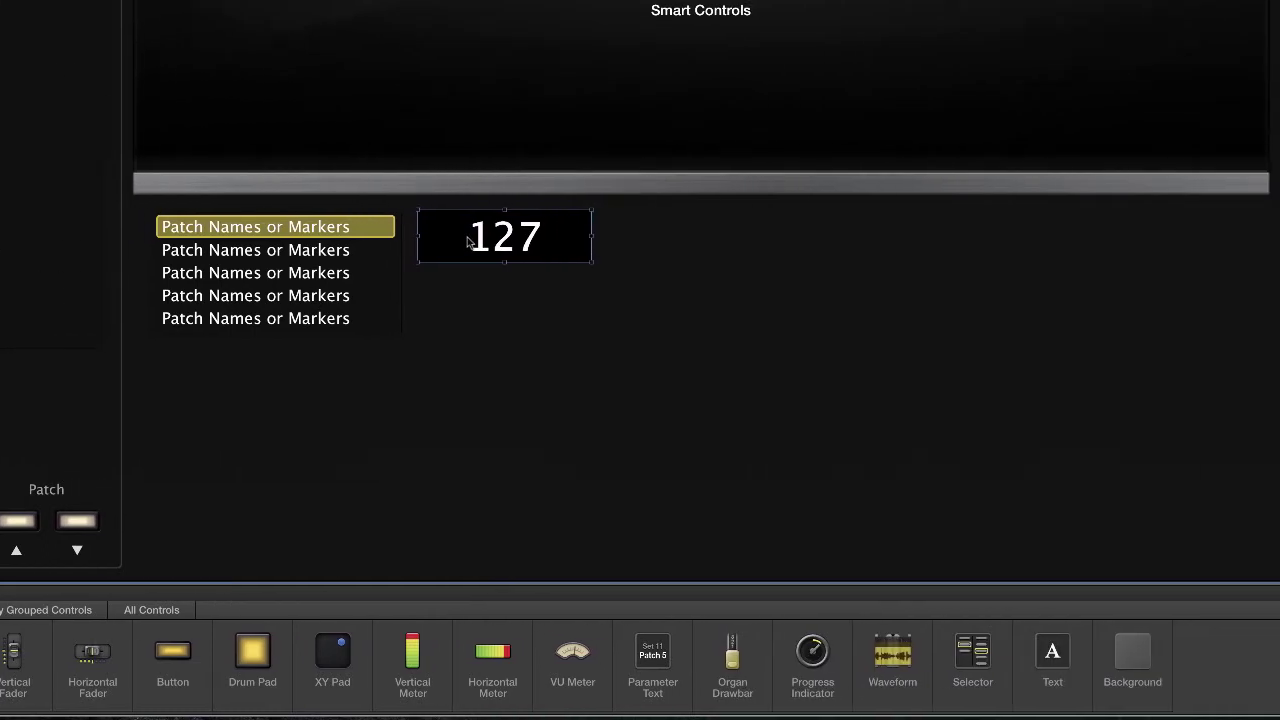
Step: Duplicate the value display further right and place a Progress Indicator knob between the two displays
left_click_drag(470, 243, 878, 243)
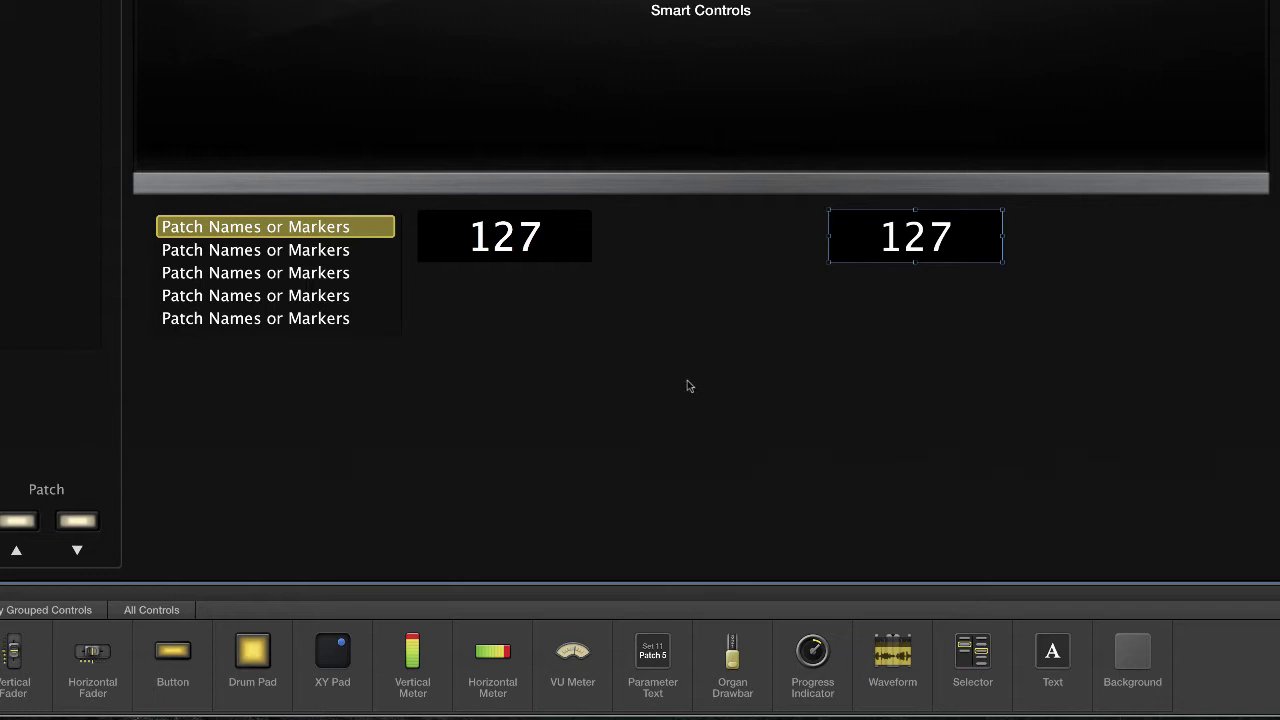
left_click(809, 662)
left_click_drag(809, 664, 705, 283)
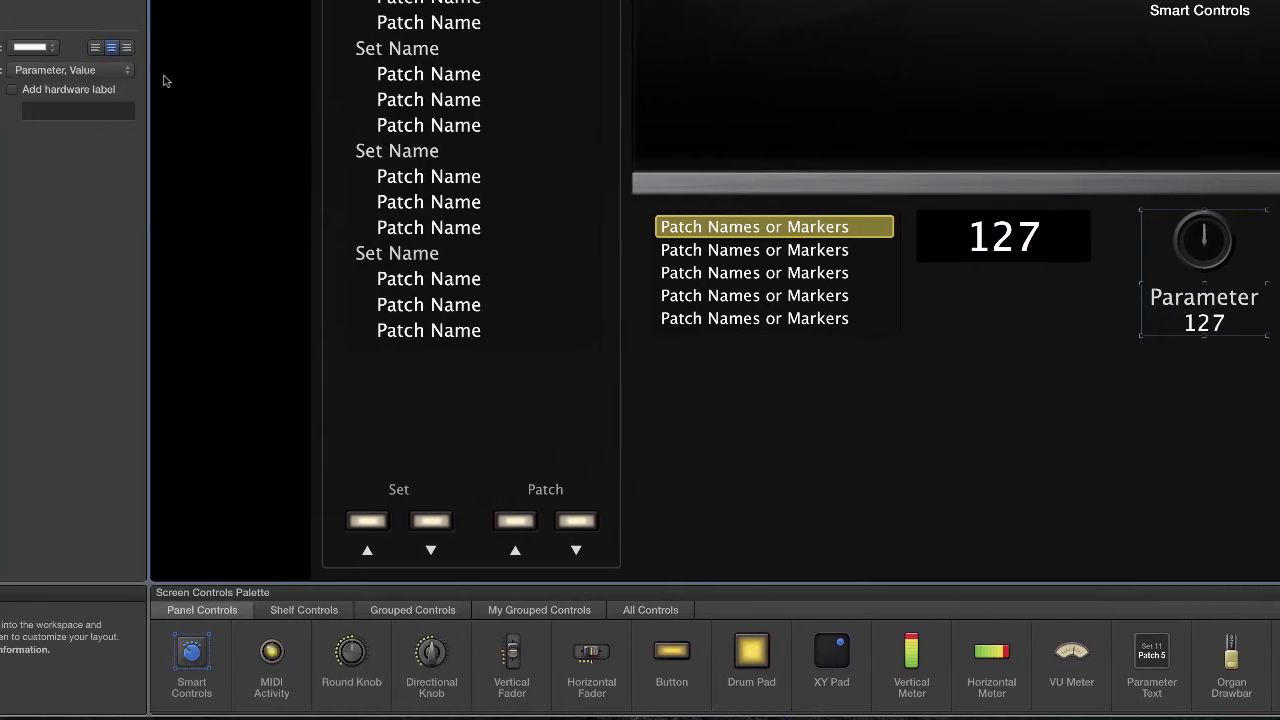
Step: Set the knob's label to Value and add a Foot Switch from Shelf Controls below the displays
left_click(54, 71)
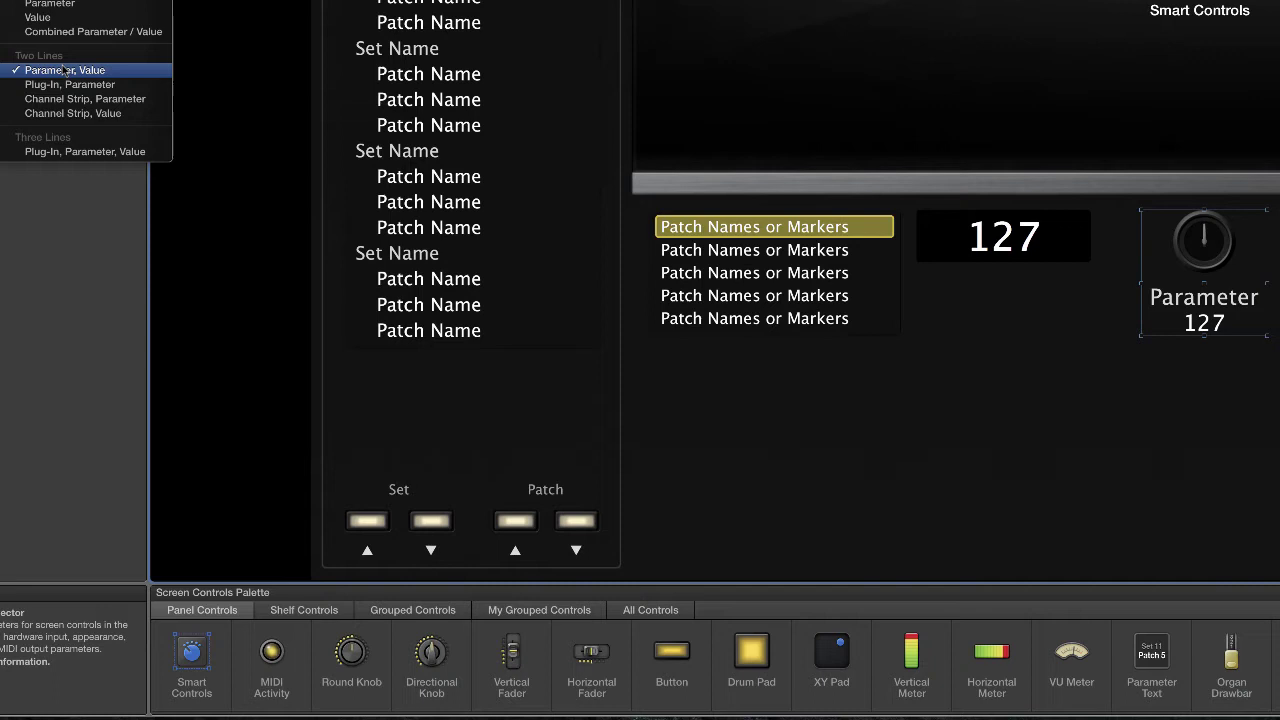
left_click(52, 6)
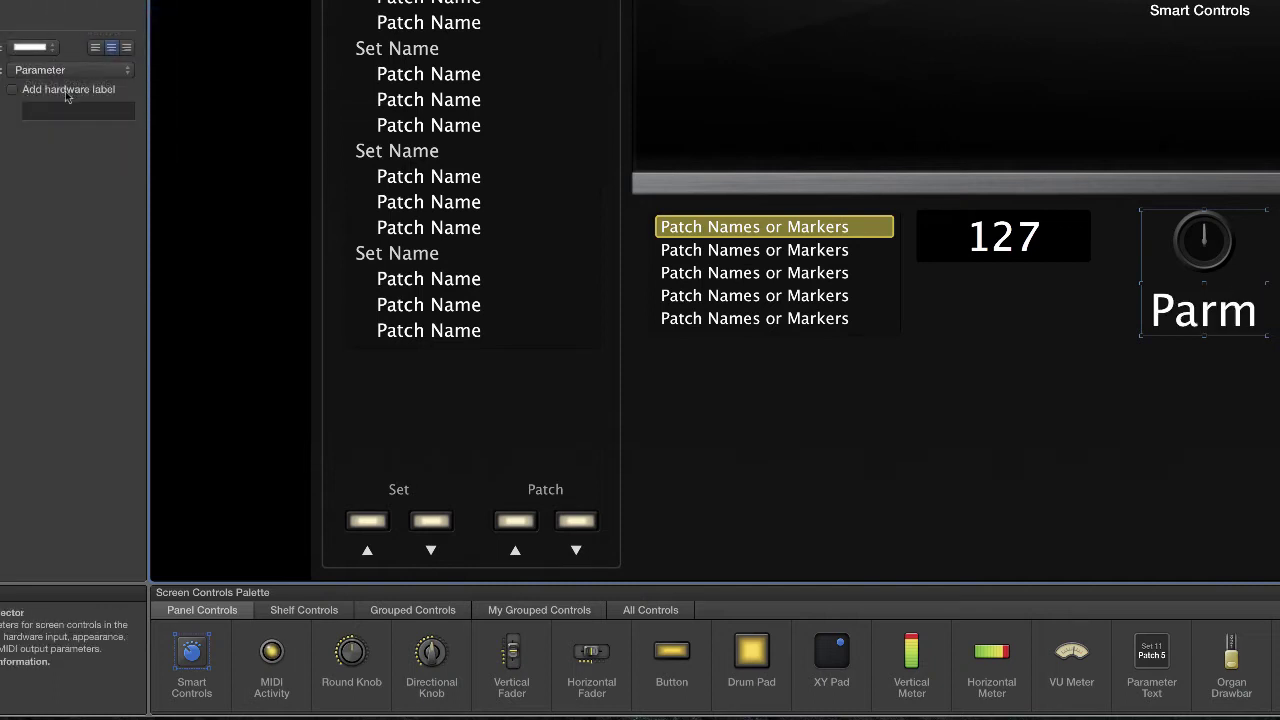
left_click(40, 64)
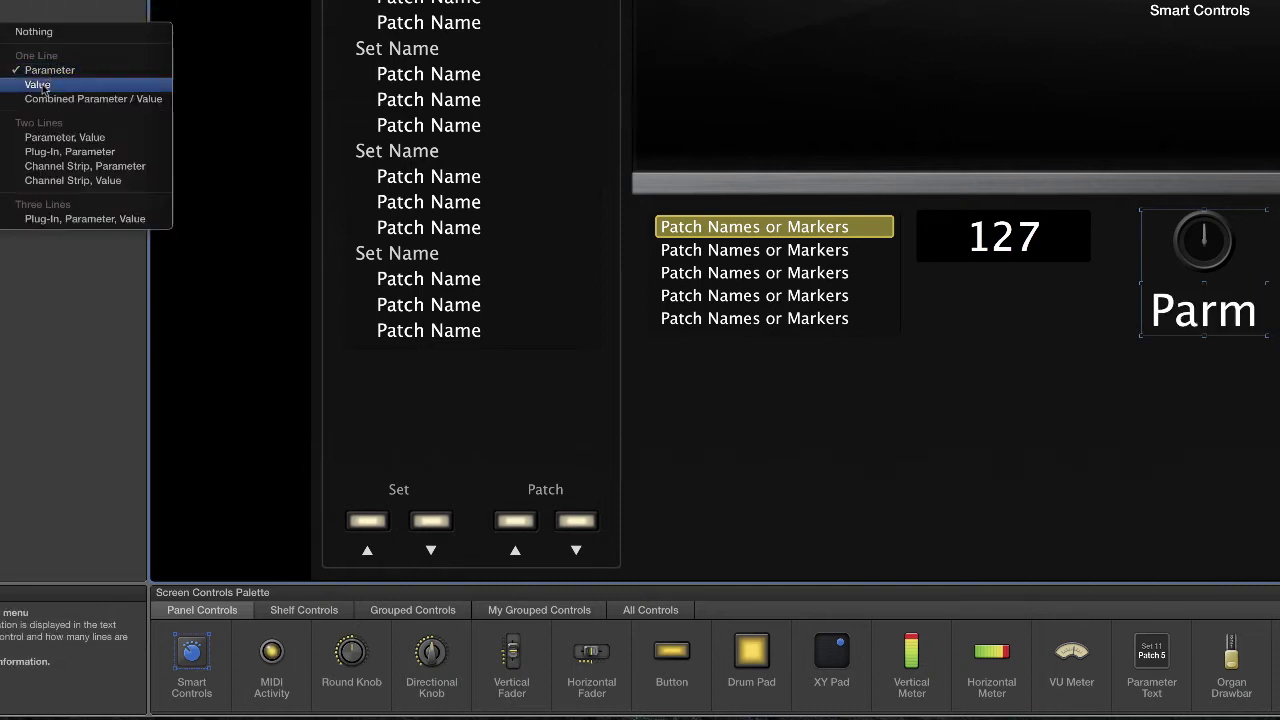
left_click(42, 85)
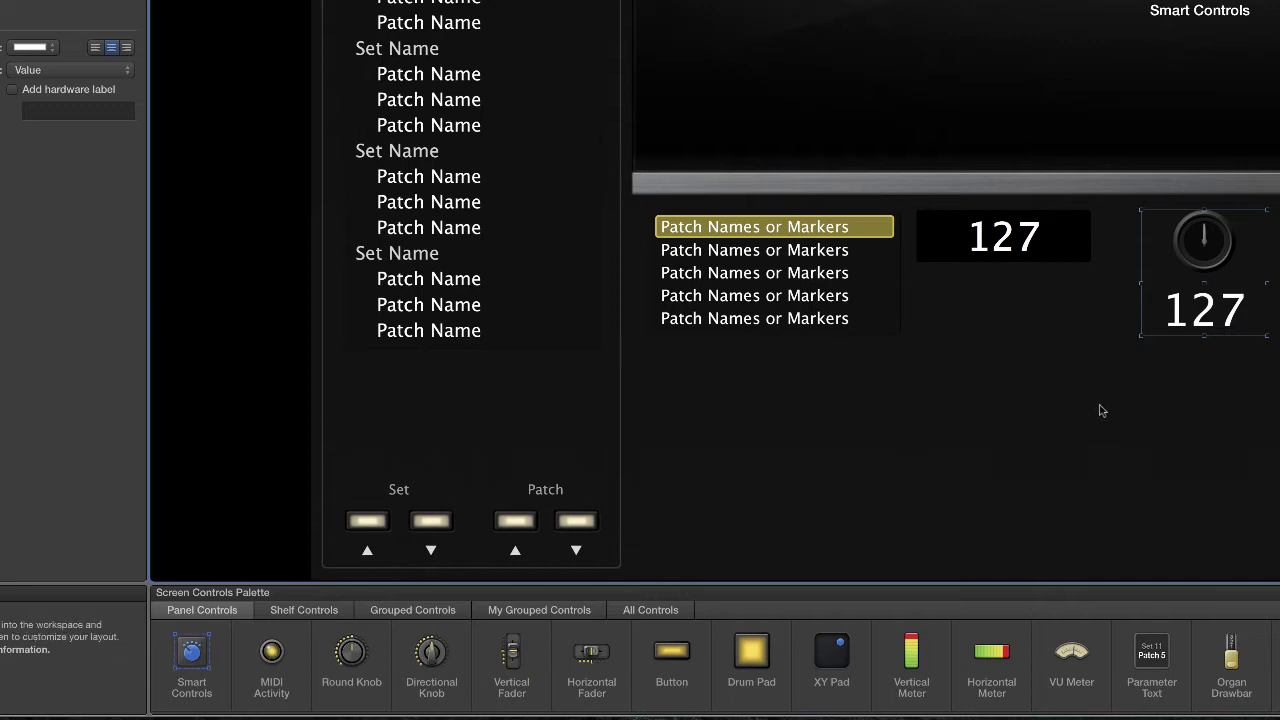
left_click(300, 617)
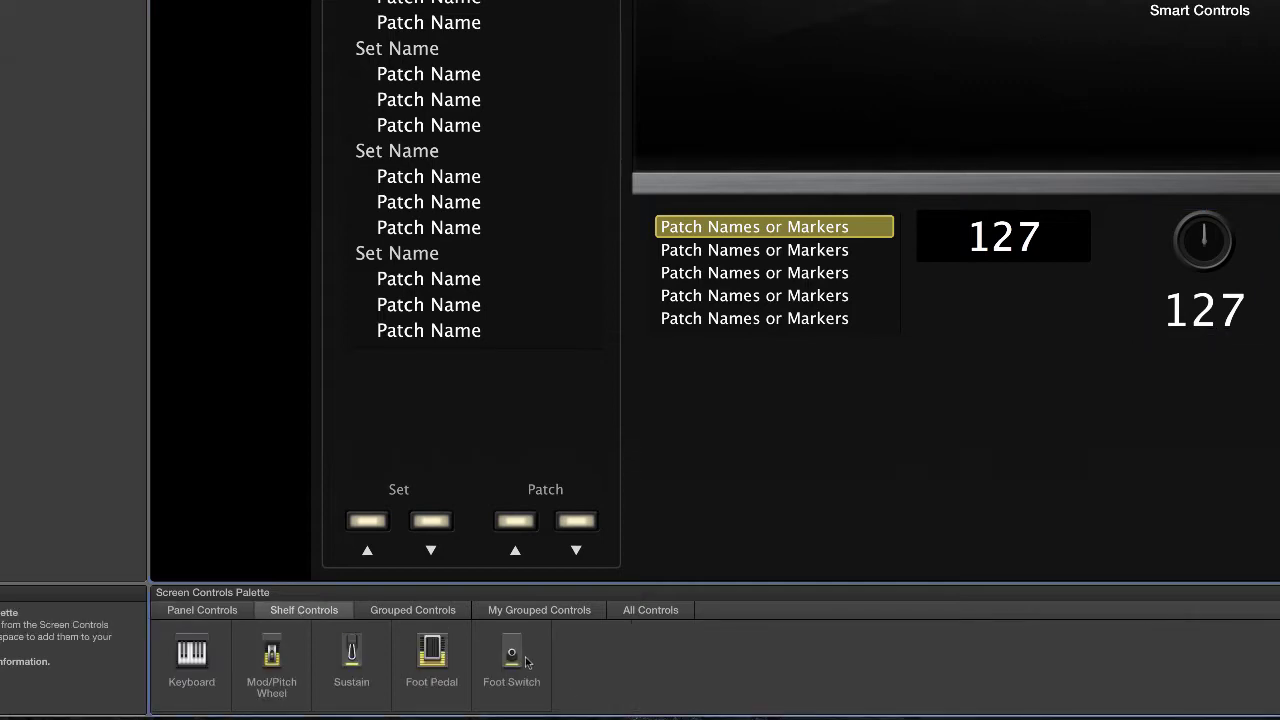
left_click_drag(1198, 500, 1211, 414)
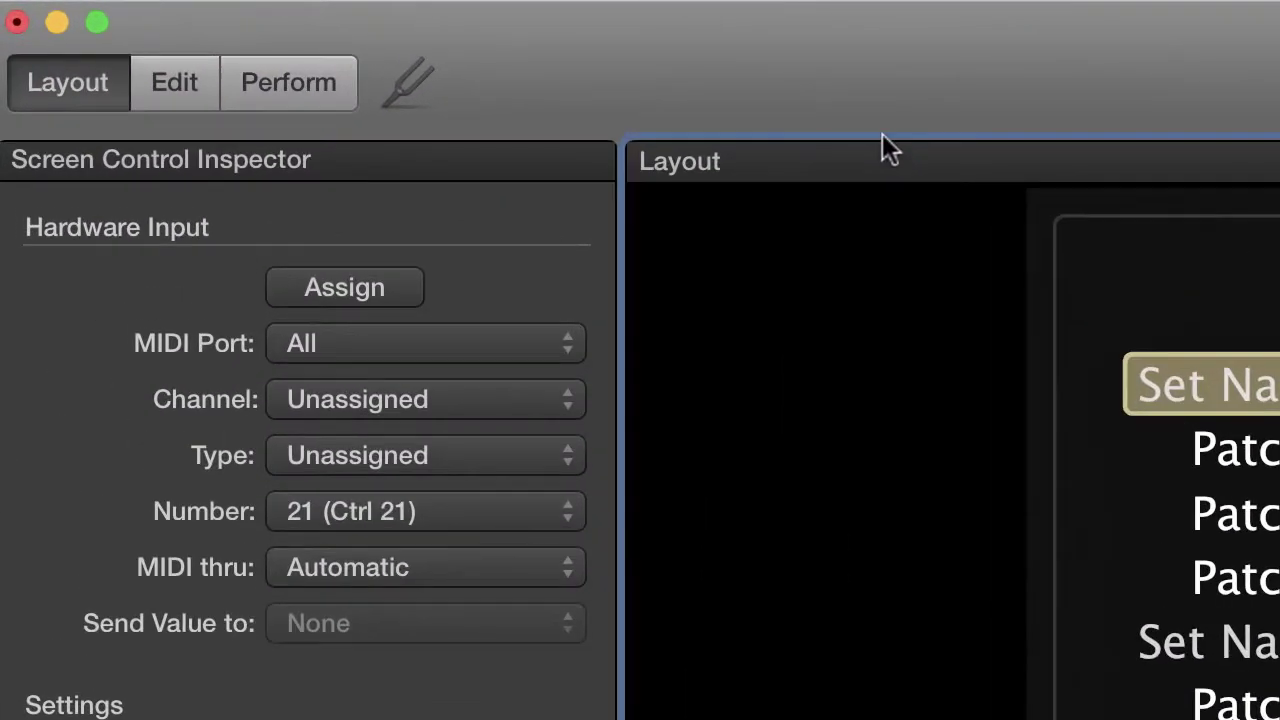
Step: Back in patch editing, drop Hobo.aif from the desktop among the channel strips as a Playback strip
left_click(174, 87)
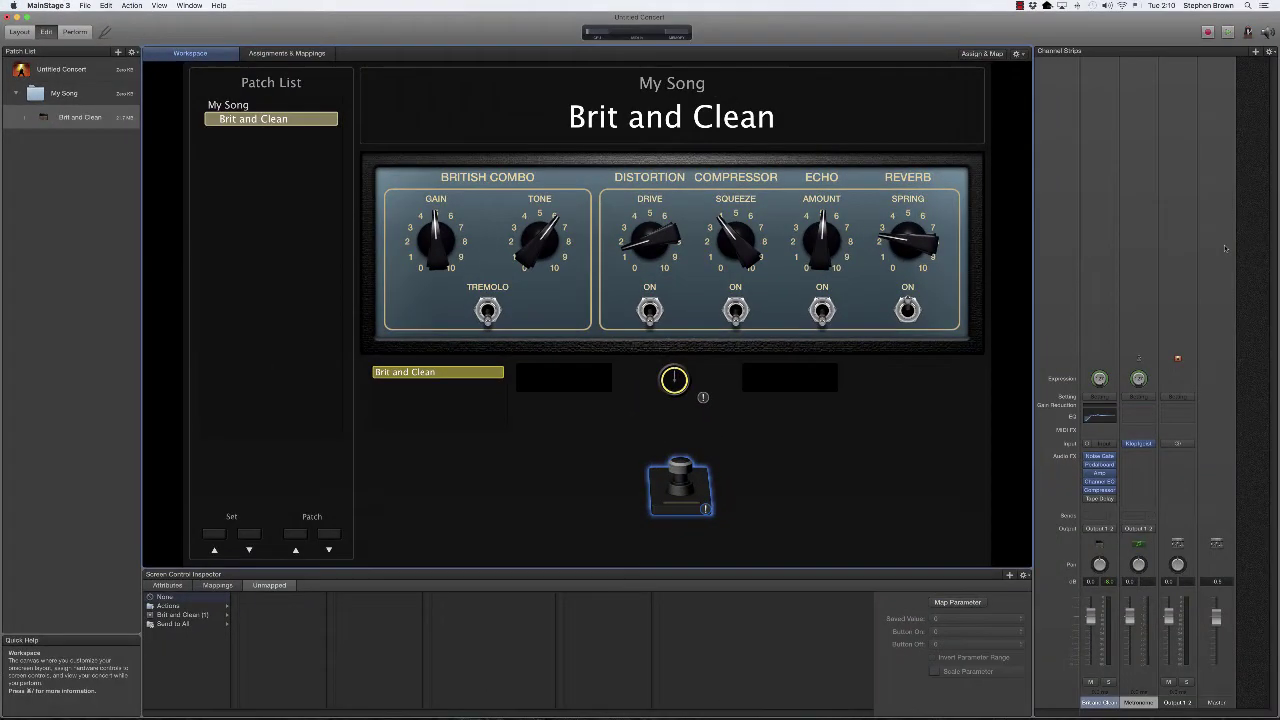
left_click_drag(1276, 264, 1198, 264)
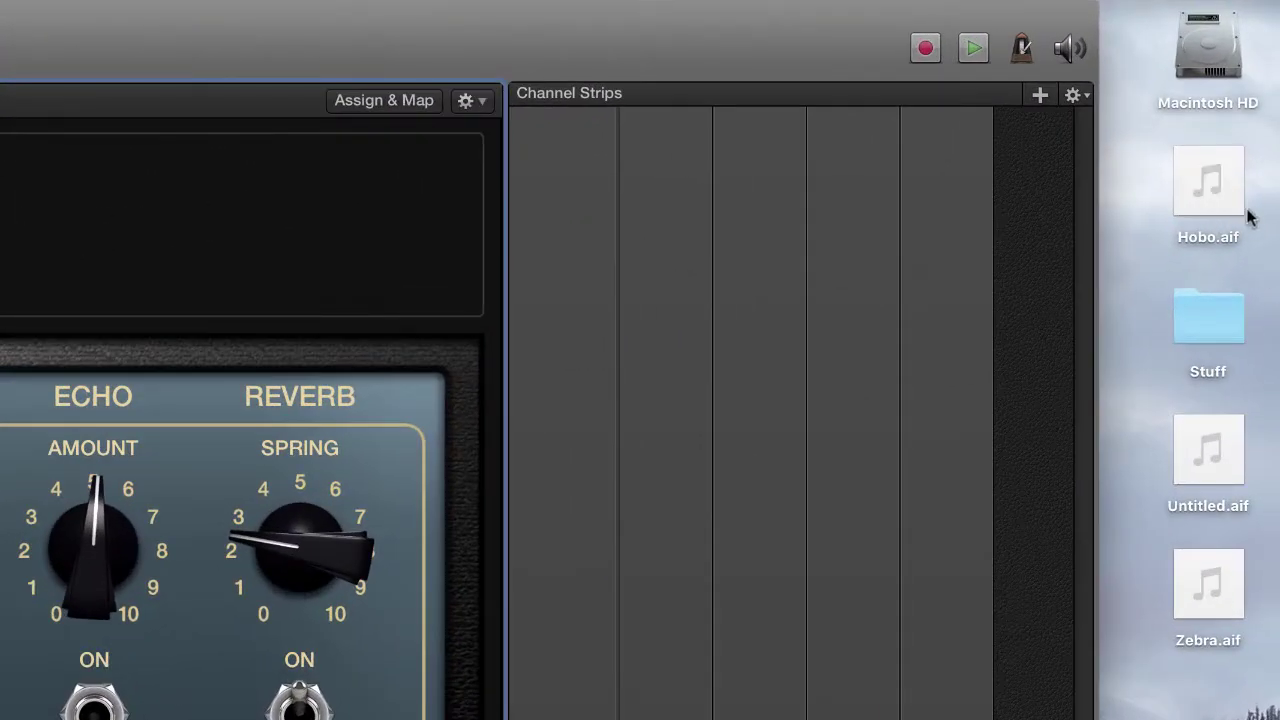
mouse_move(1177, 210)
left_click_drag(1190, 213, 646, 583)
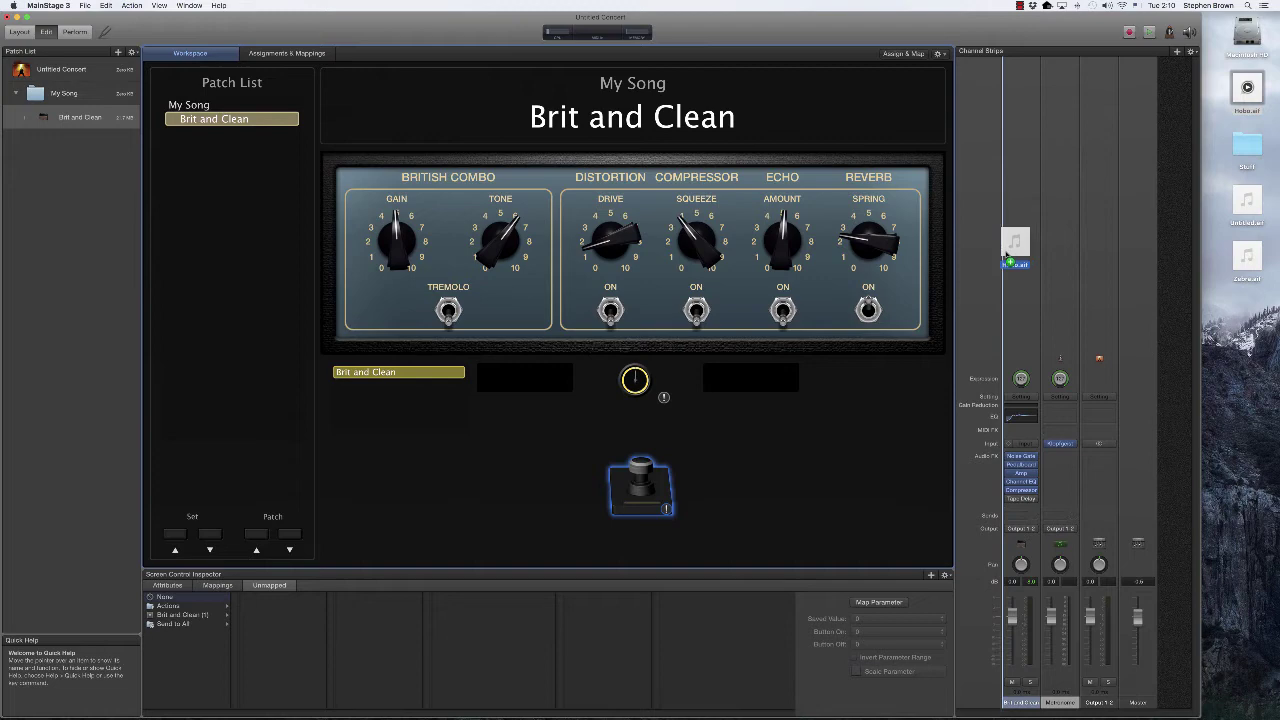
left_click_drag(1005, 256, 1005, 257)
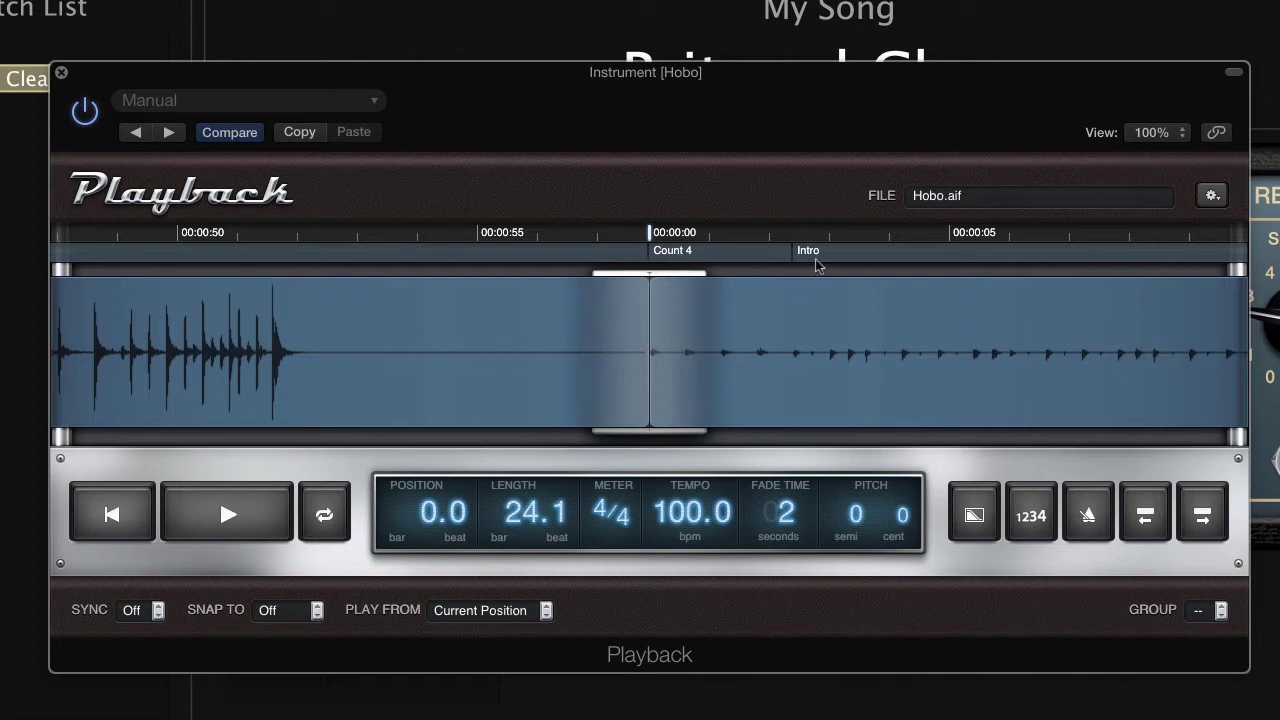
Step: Turn SYNC on in the Hobo Playback plug-in so it follows the 120 bpm tempo, then close it
left_click_drag(1026, 304, 730, 304)
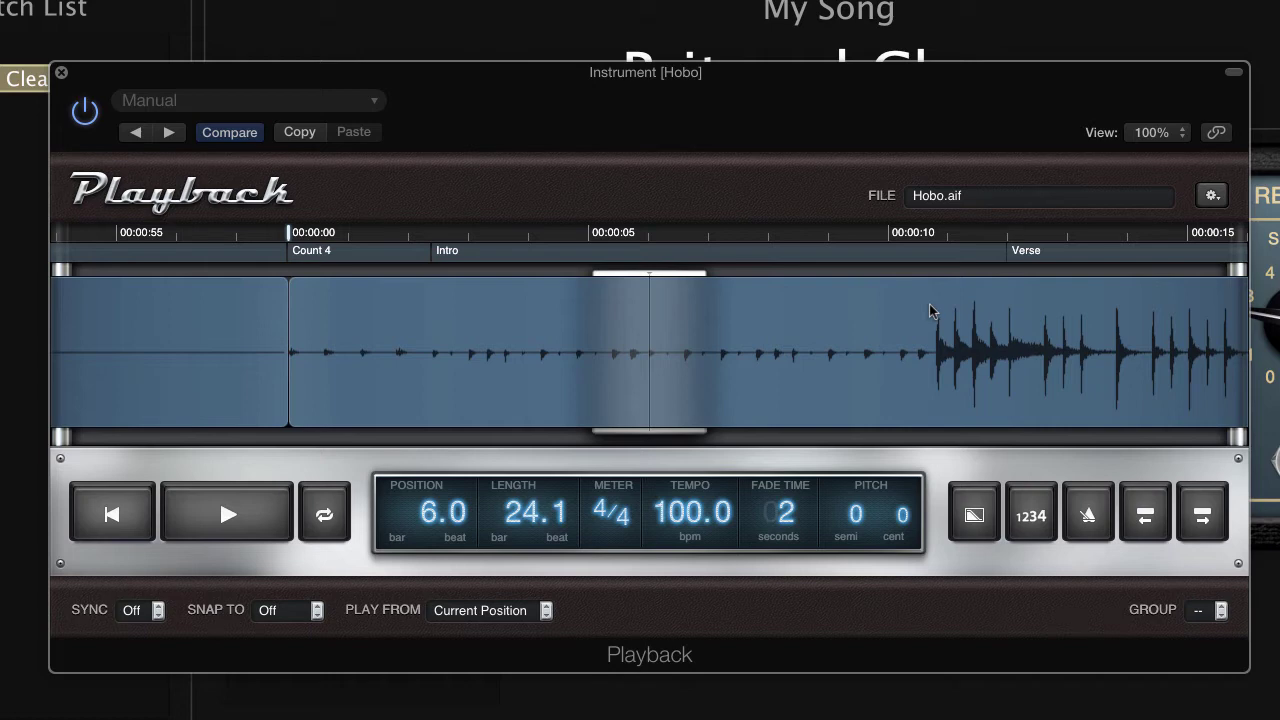
left_click(150, 612)
left_click(136, 633)
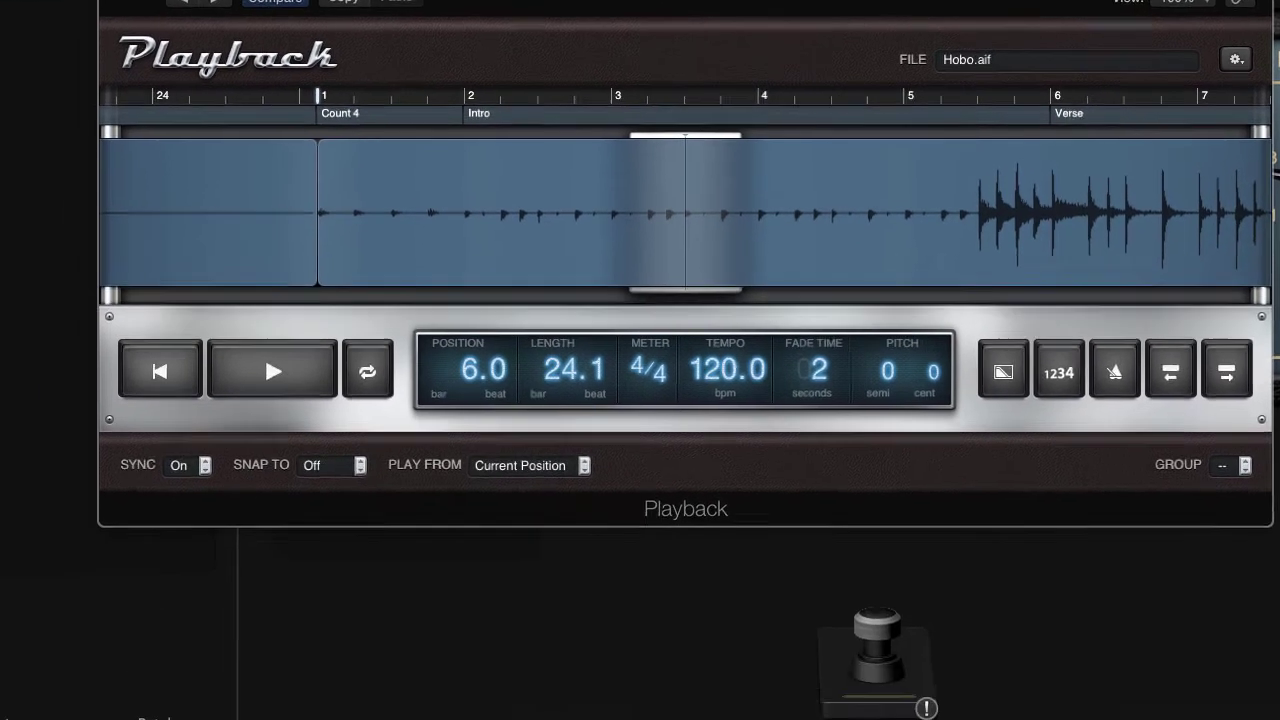
left_click(61, 73)
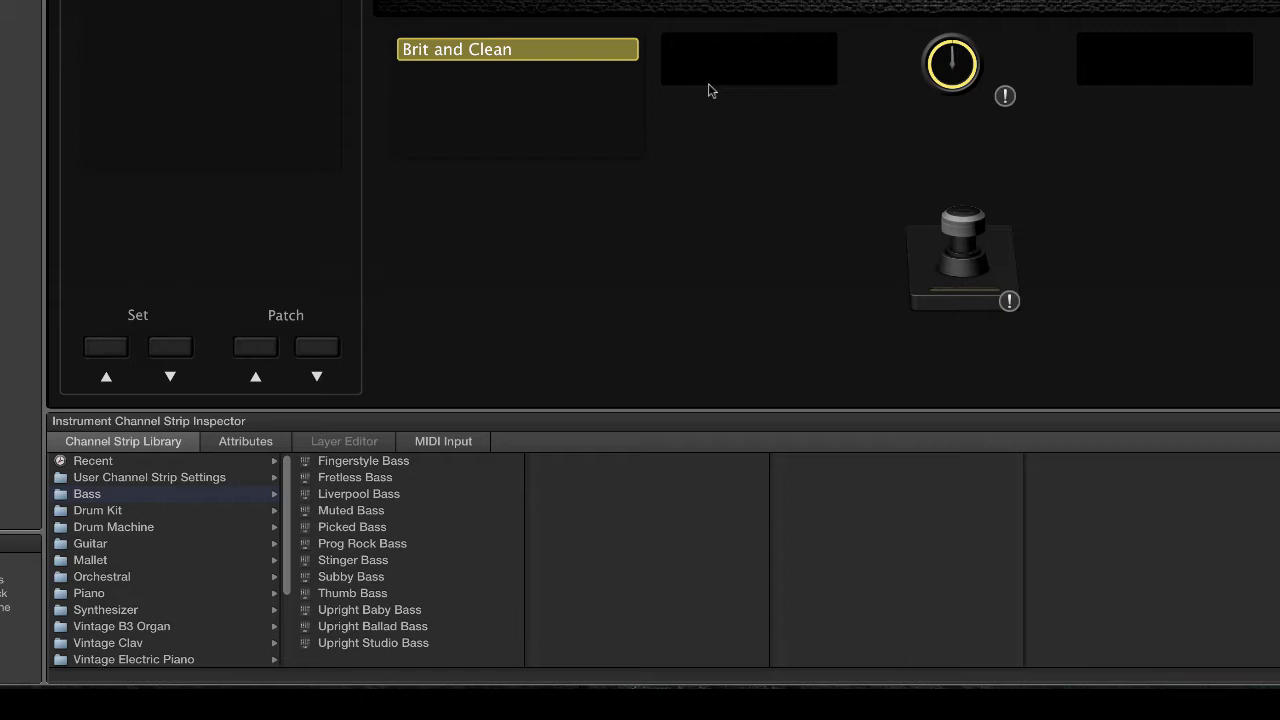
Step: Set the list display to Playback in Hobo and step through its markers, ending on Intro
left_click(497, 95)
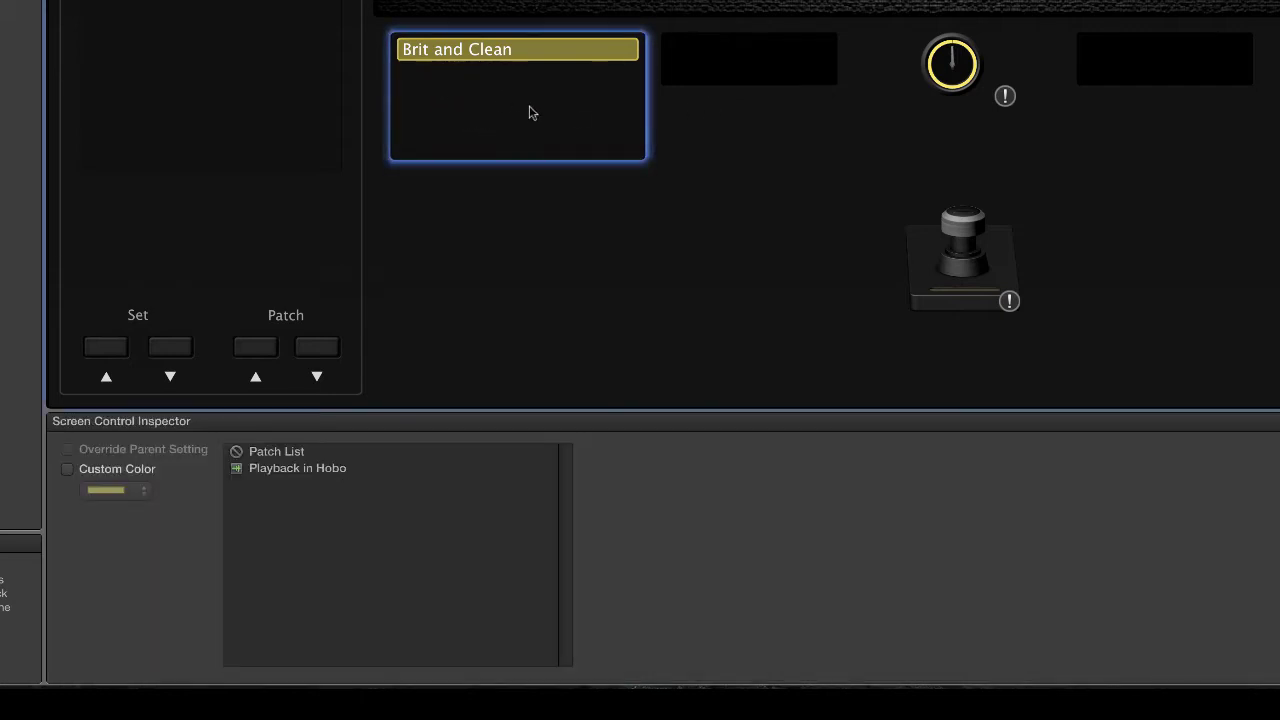
left_click(269, 470)
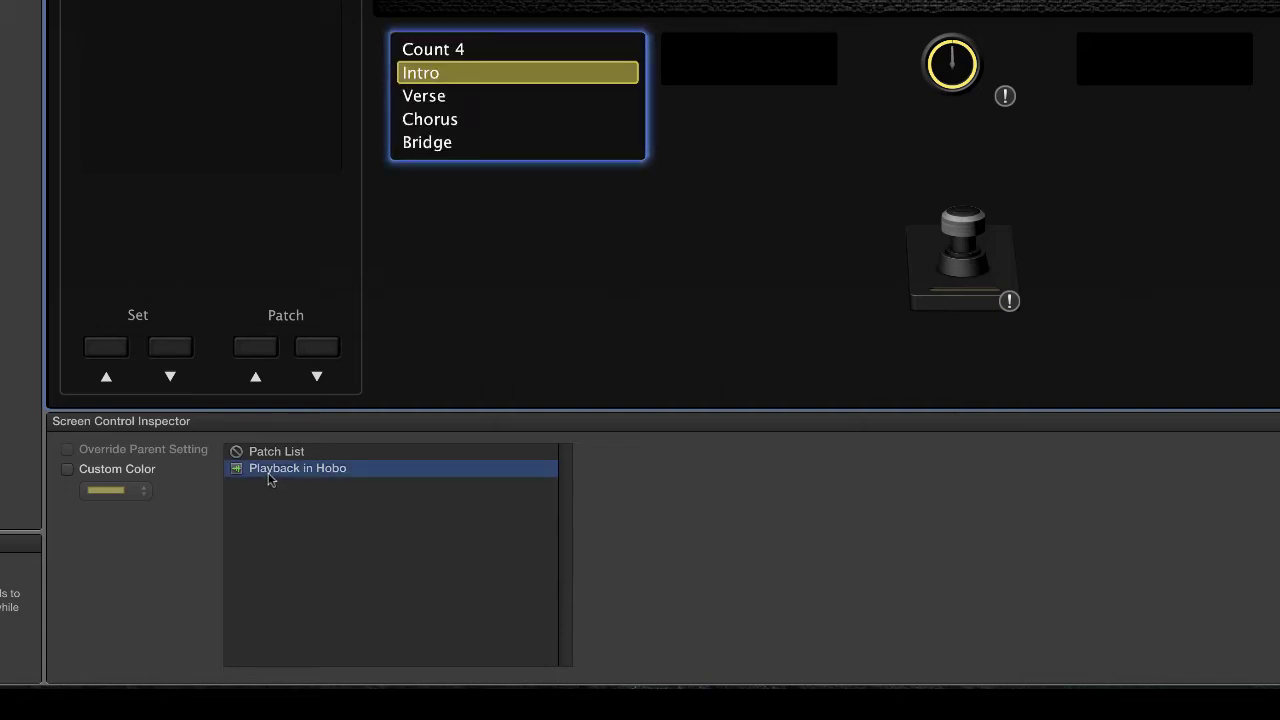
left_click(440, 56)
left_click(455, 74)
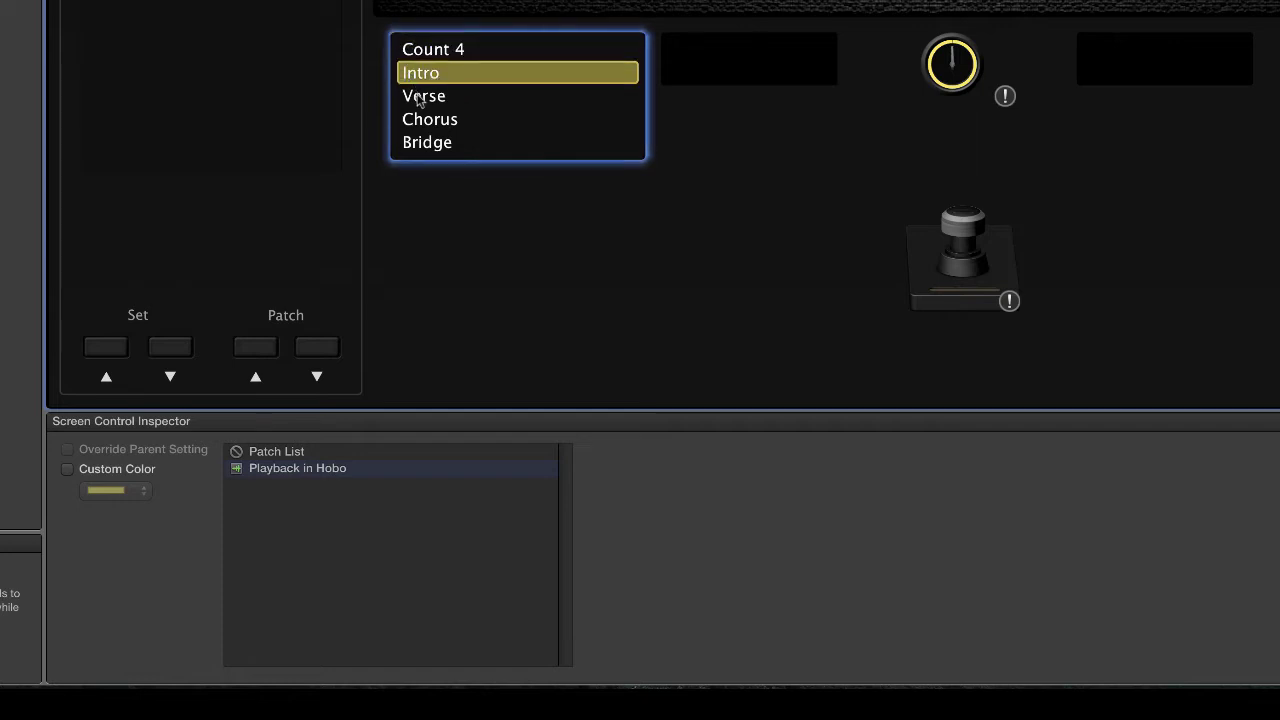
left_click(440, 97)
left_click(432, 122)
left_click(432, 143)
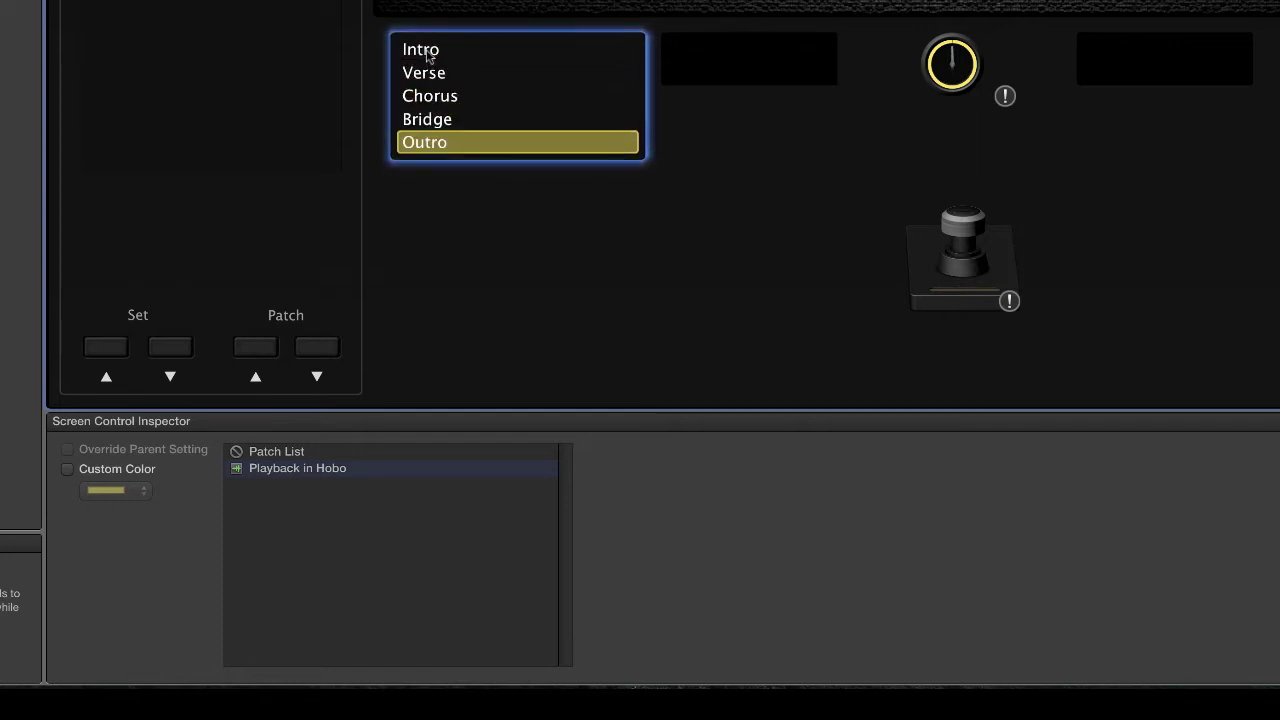
left_click(428, 58)
Step: Map the left display box to Hobo > Playback > Status > Current Marker Name
left_click(775, 63)
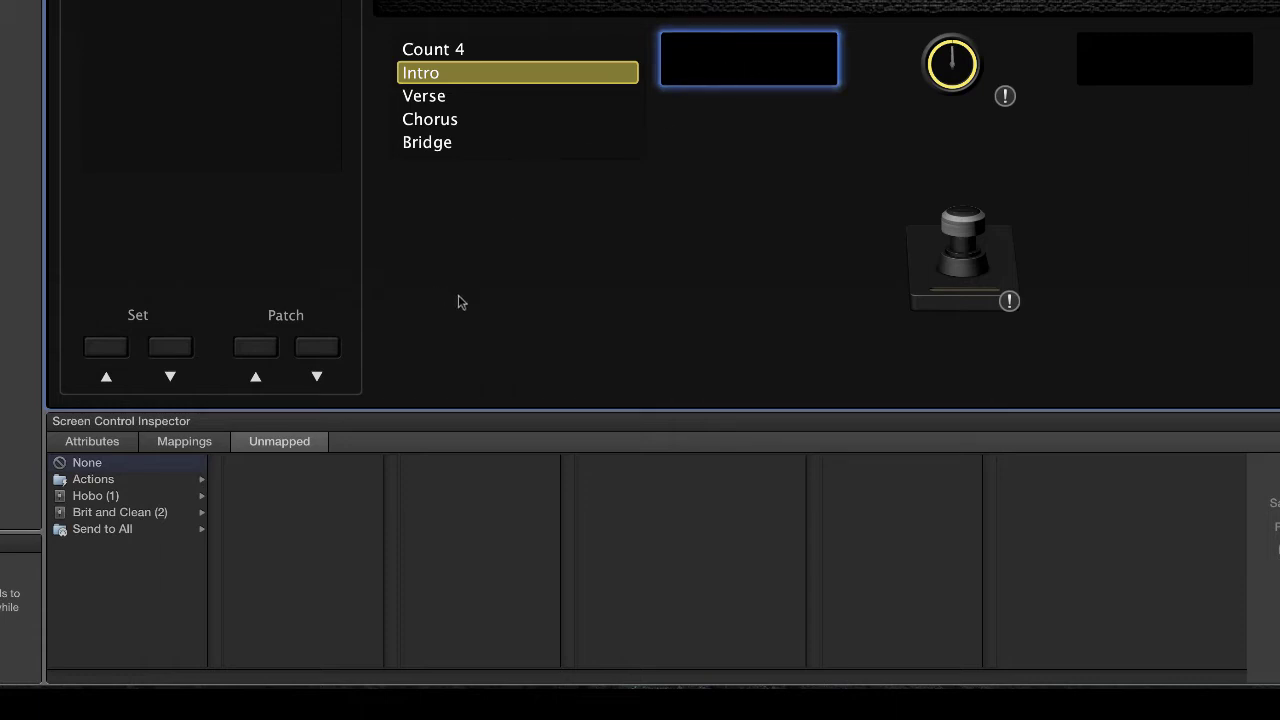
left_click(100, 498)
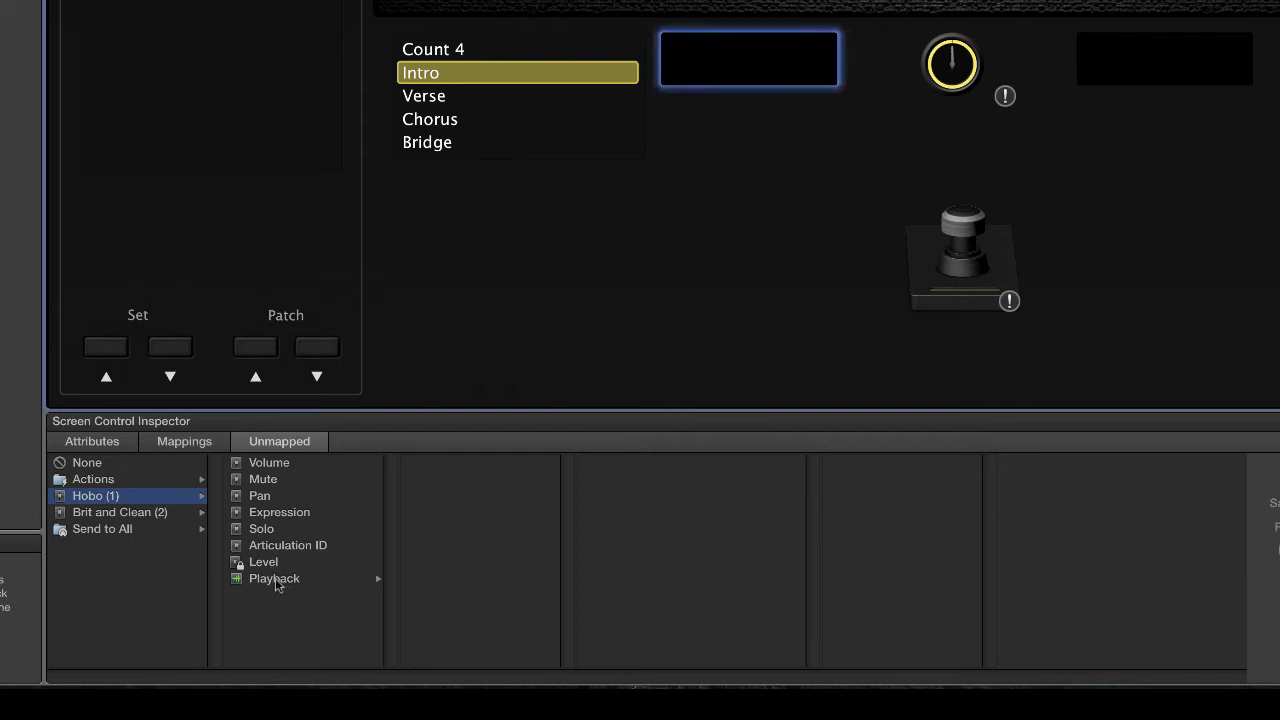
left_click(276, 580)
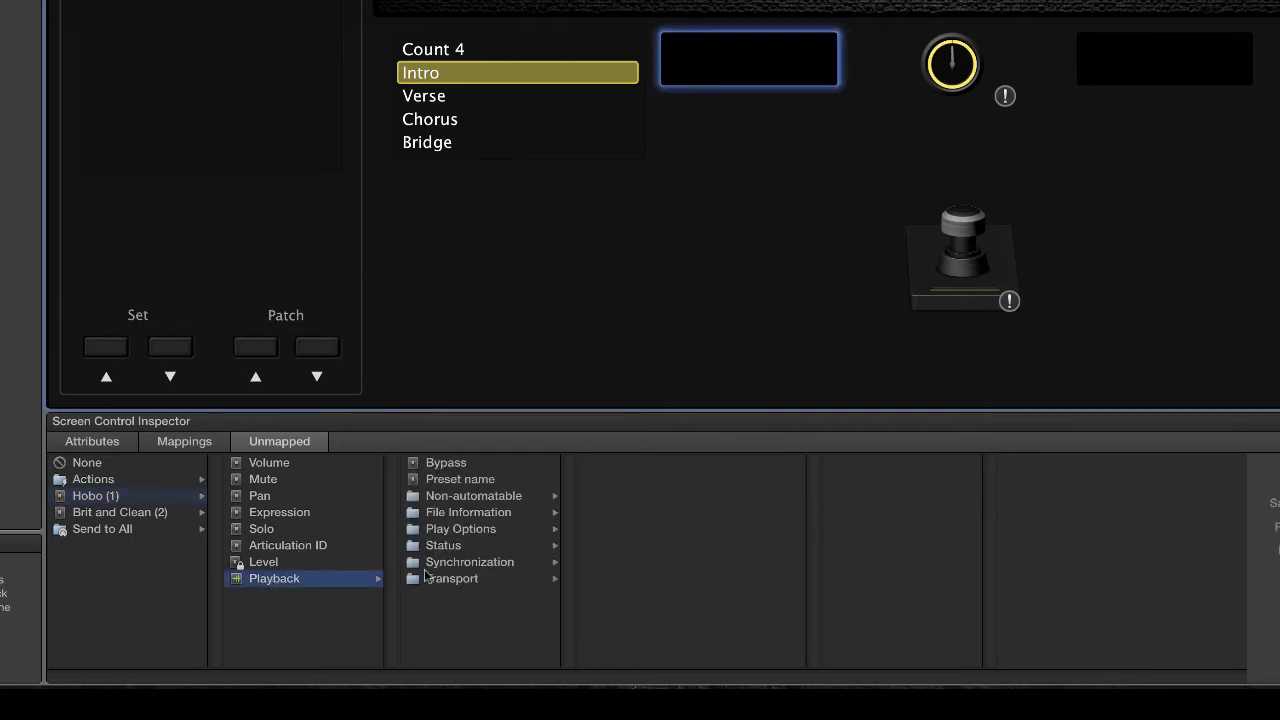
left_click(441, 548)
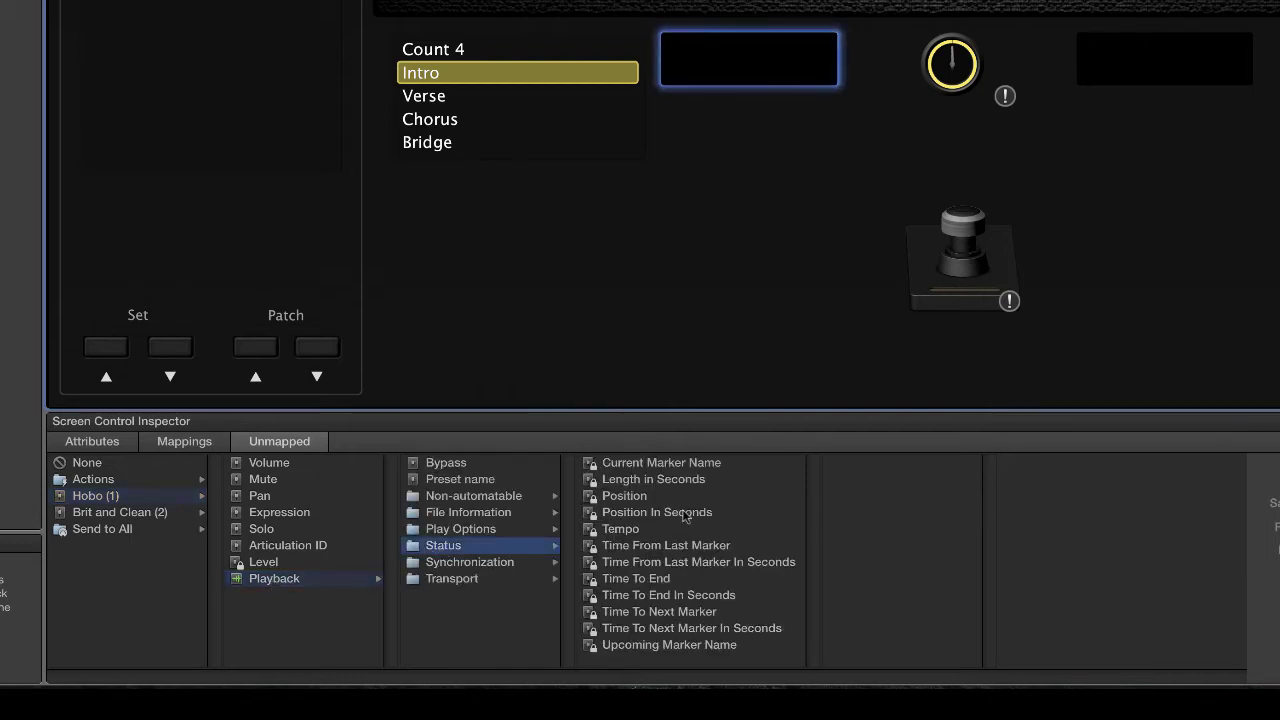
left_click(647, 464)
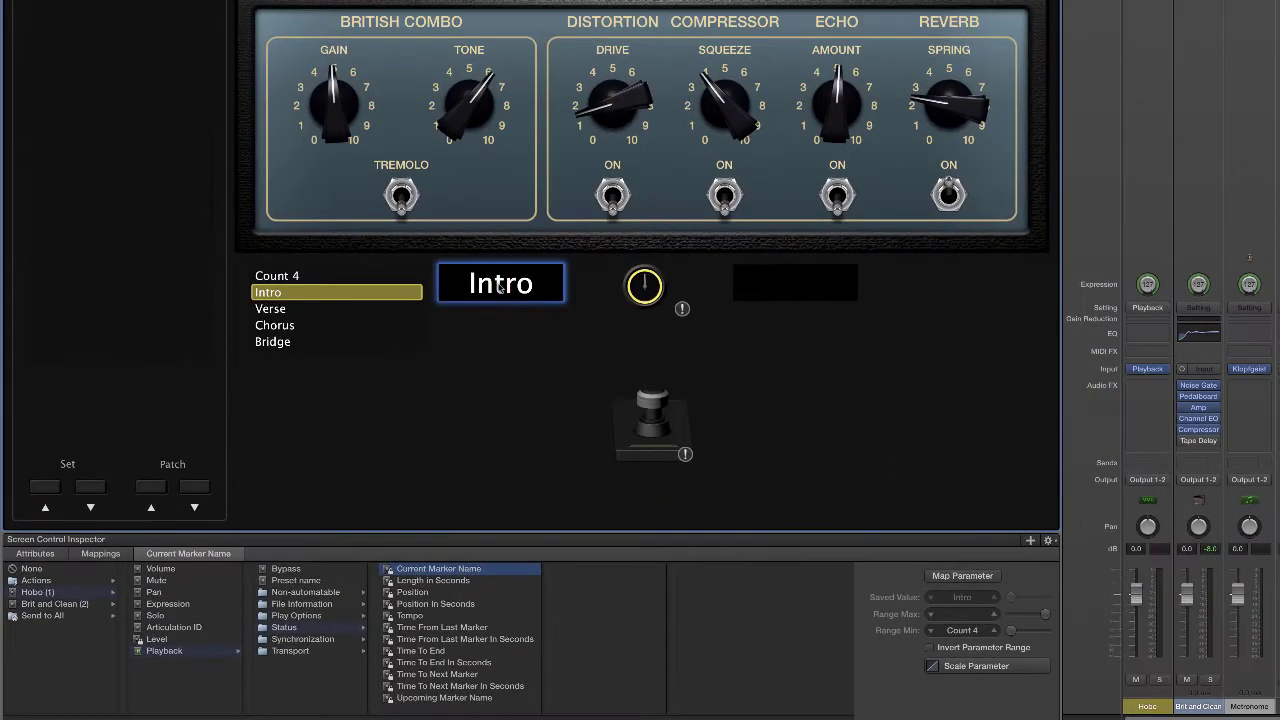
Step: Reselect the Intro display box and verify its Current Marker Name mapping through the Hobo strip
left_click(500, 287)
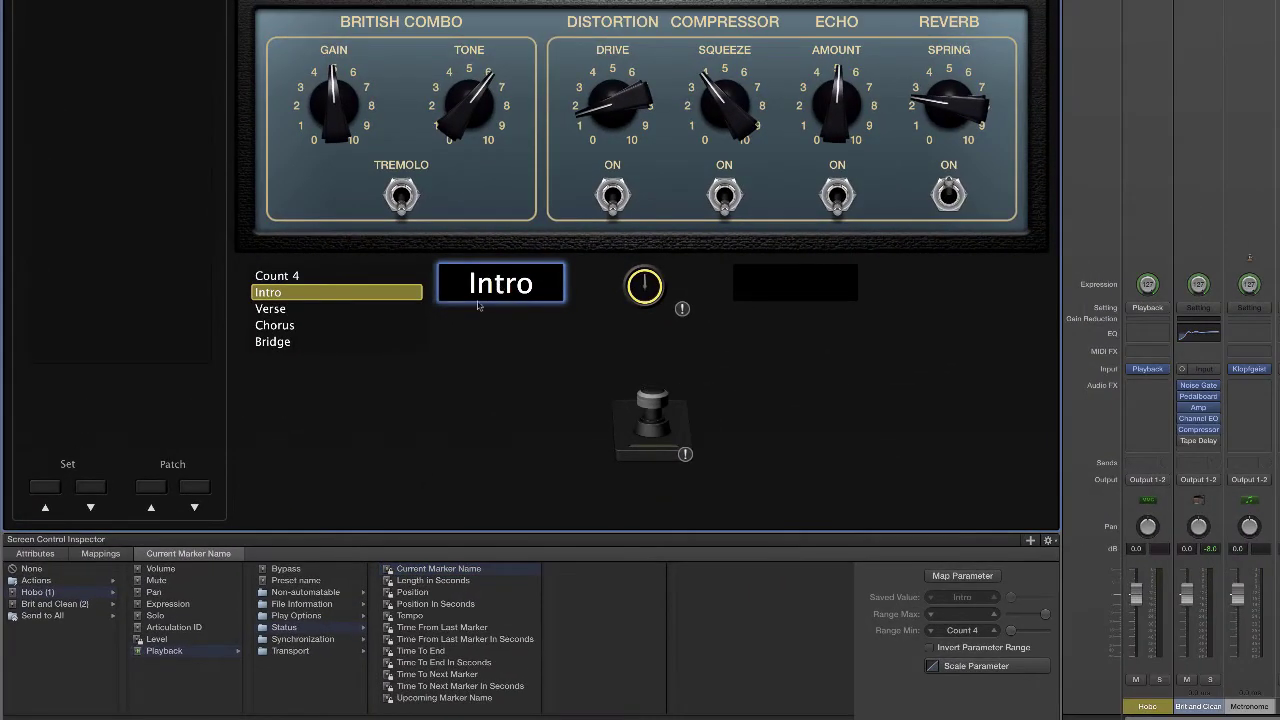
left_click(30, 593)
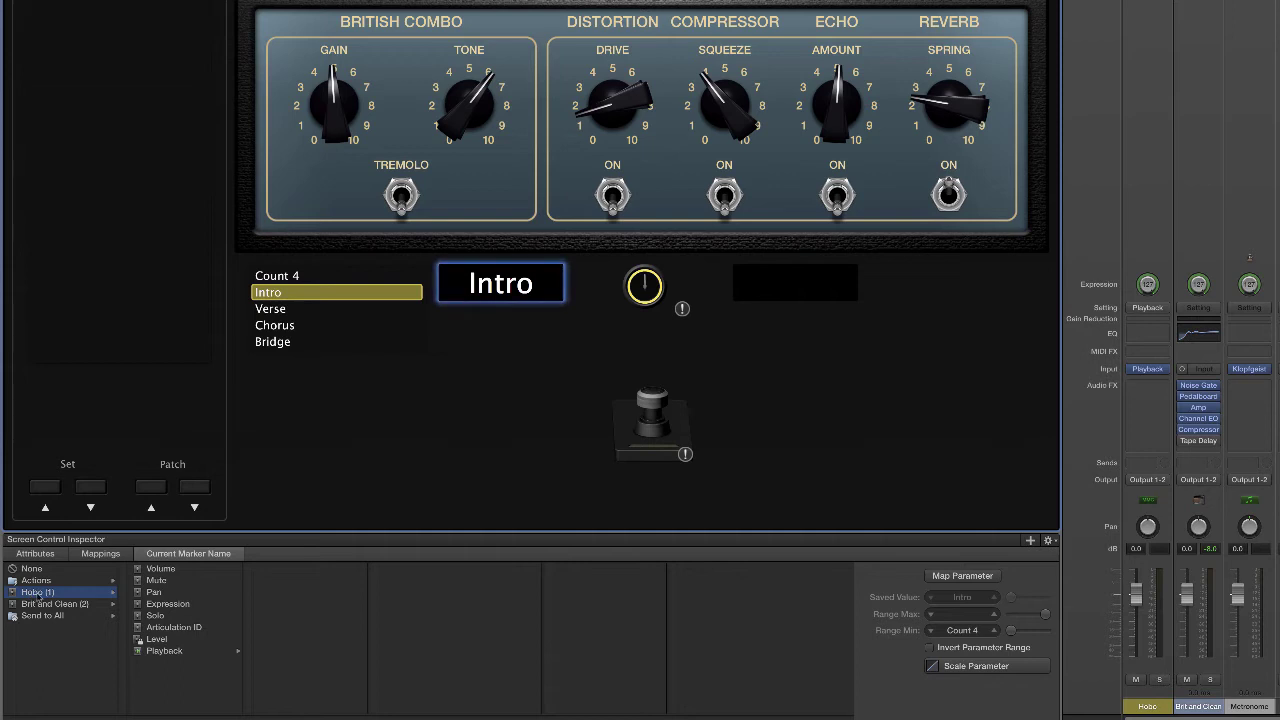
left_click(1149, 708)
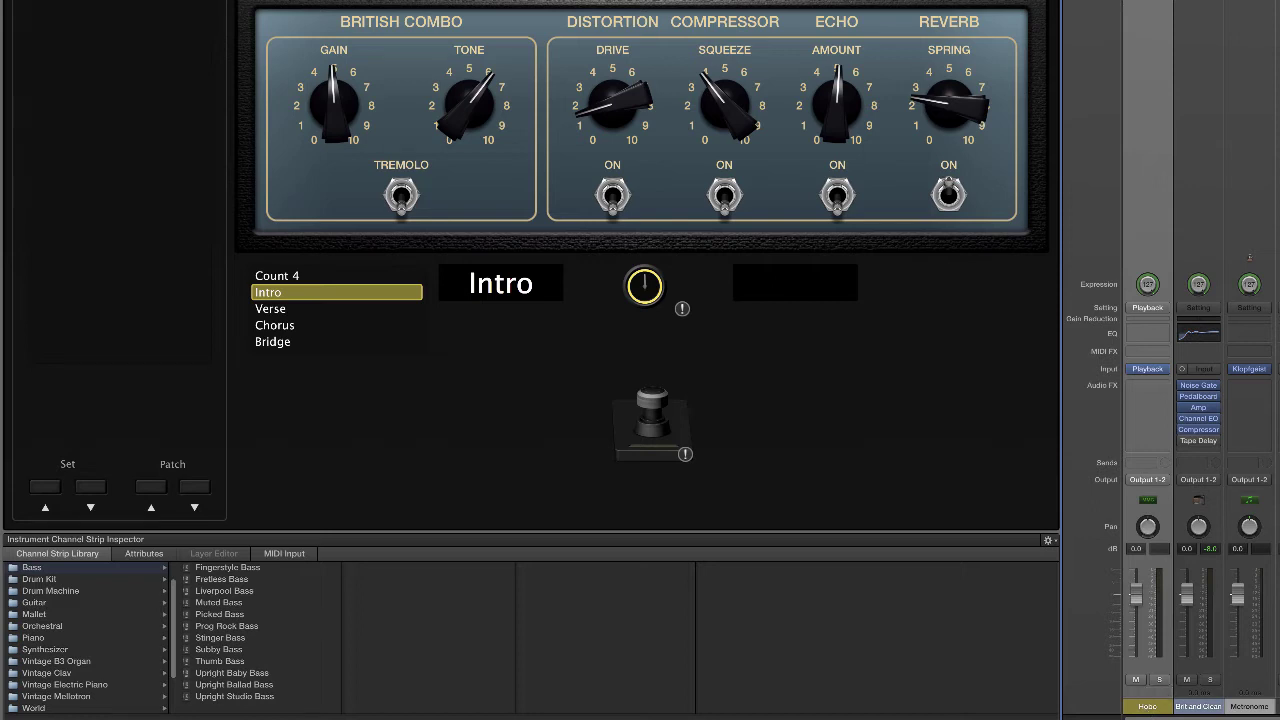
left_click(517, 287)
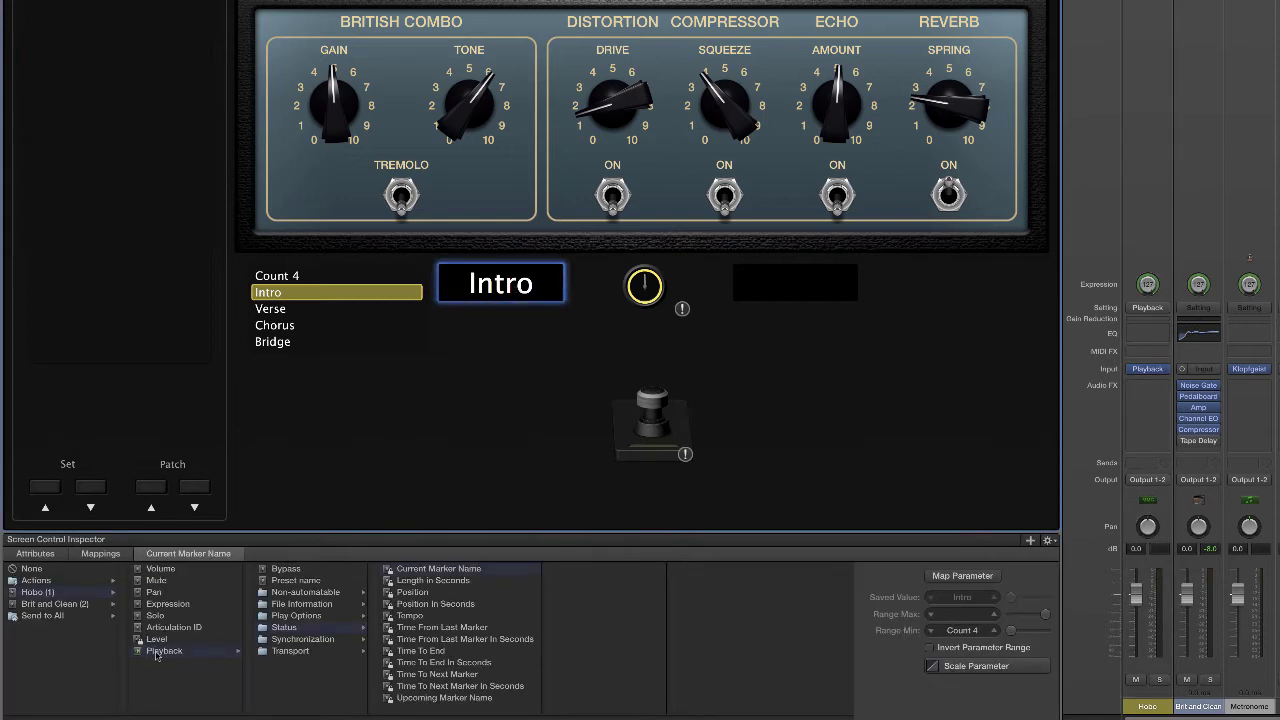
left_click(157, 652)
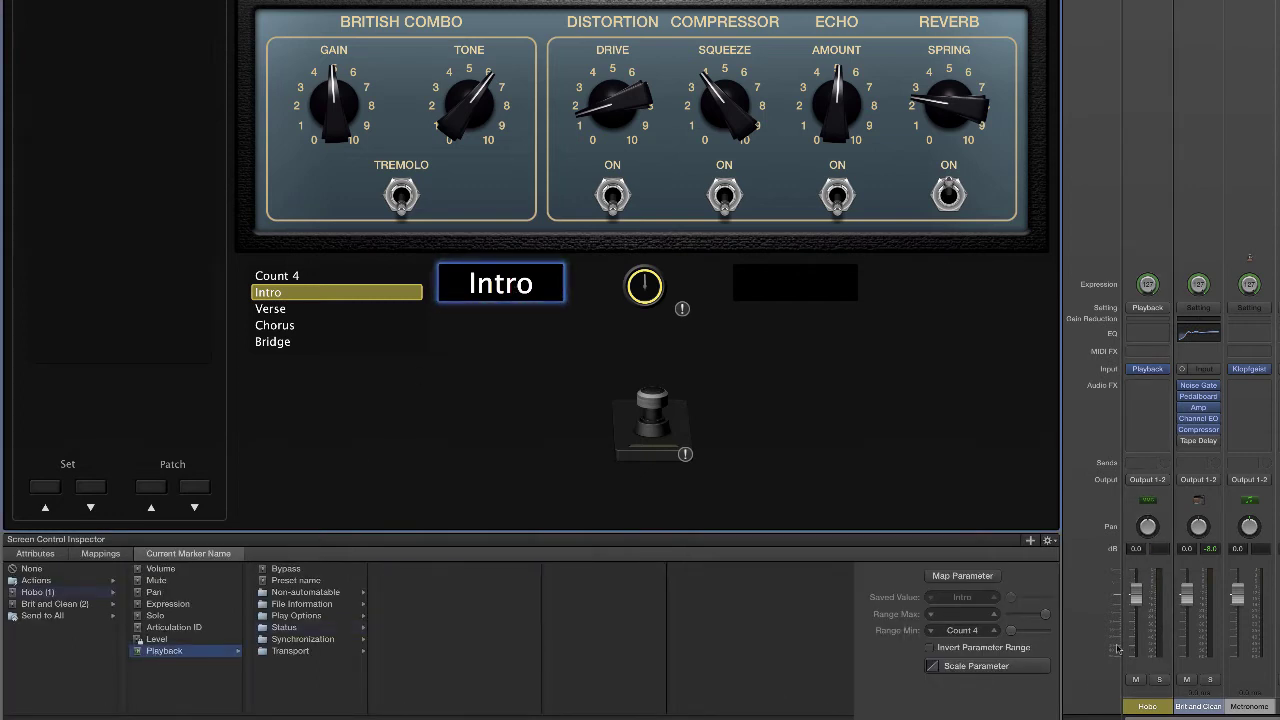
mouse_move(1148, 372)
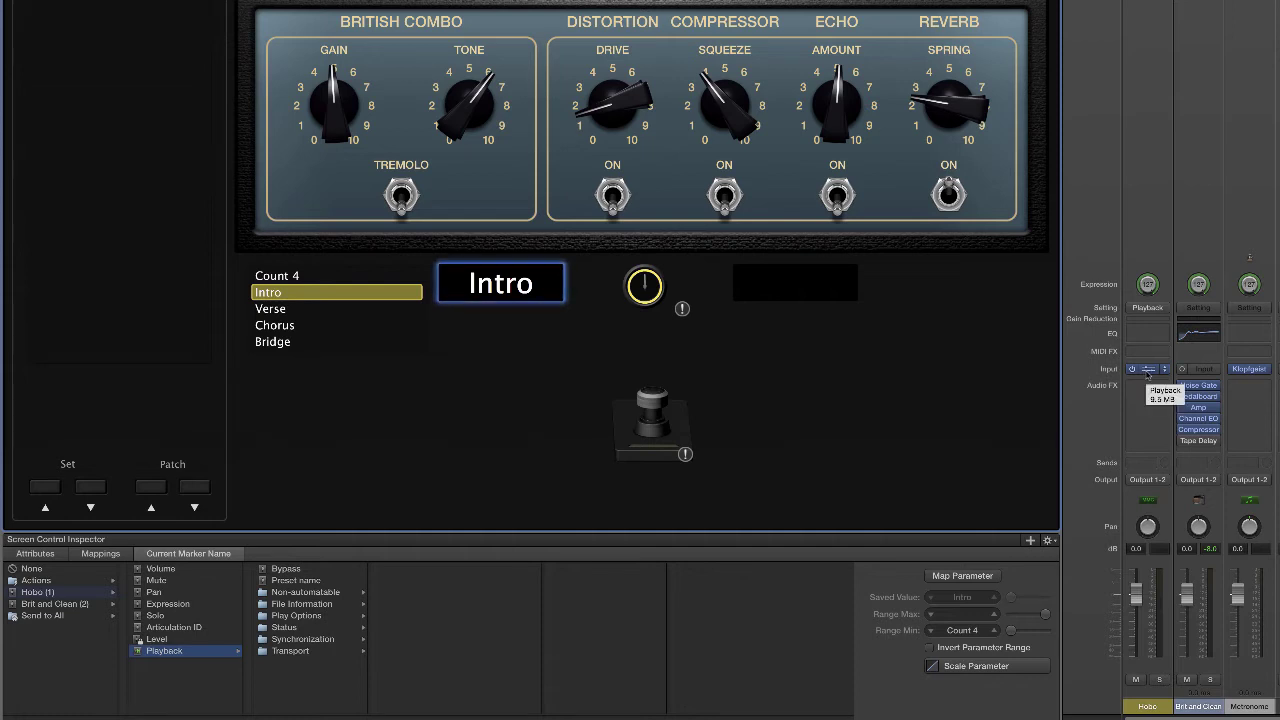
left_click(284, 627)
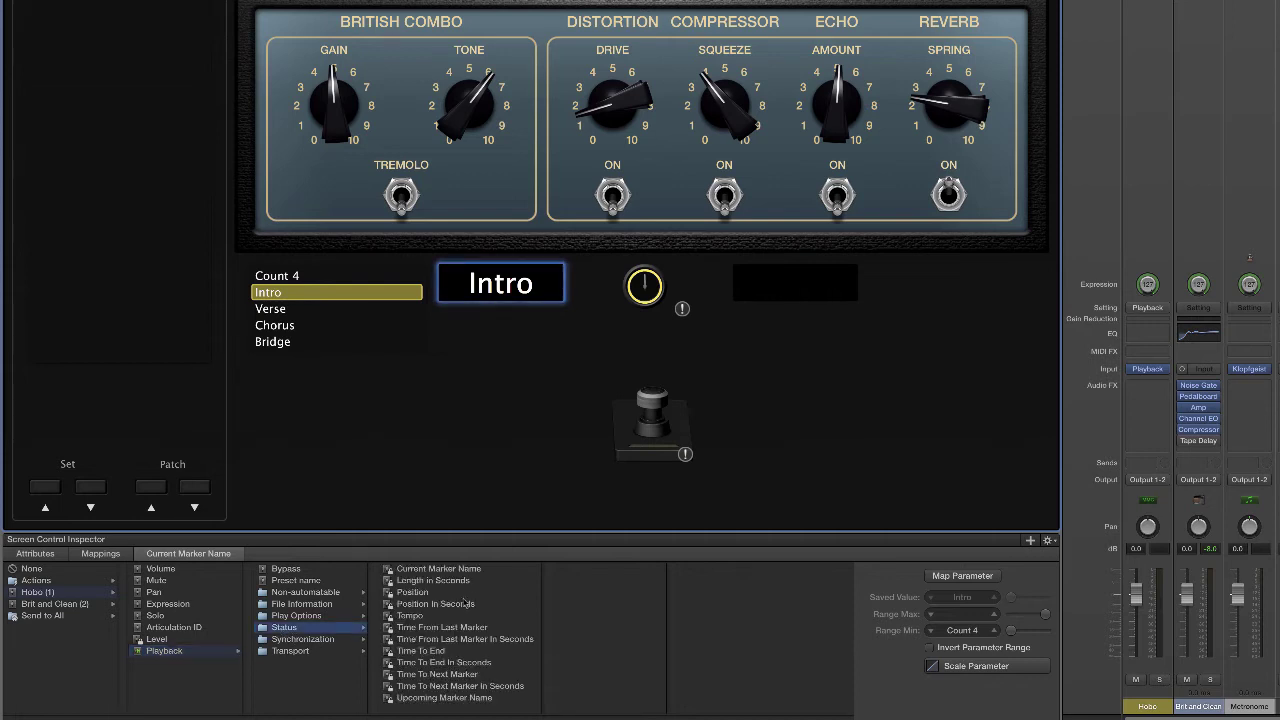
left_click(414, 571)
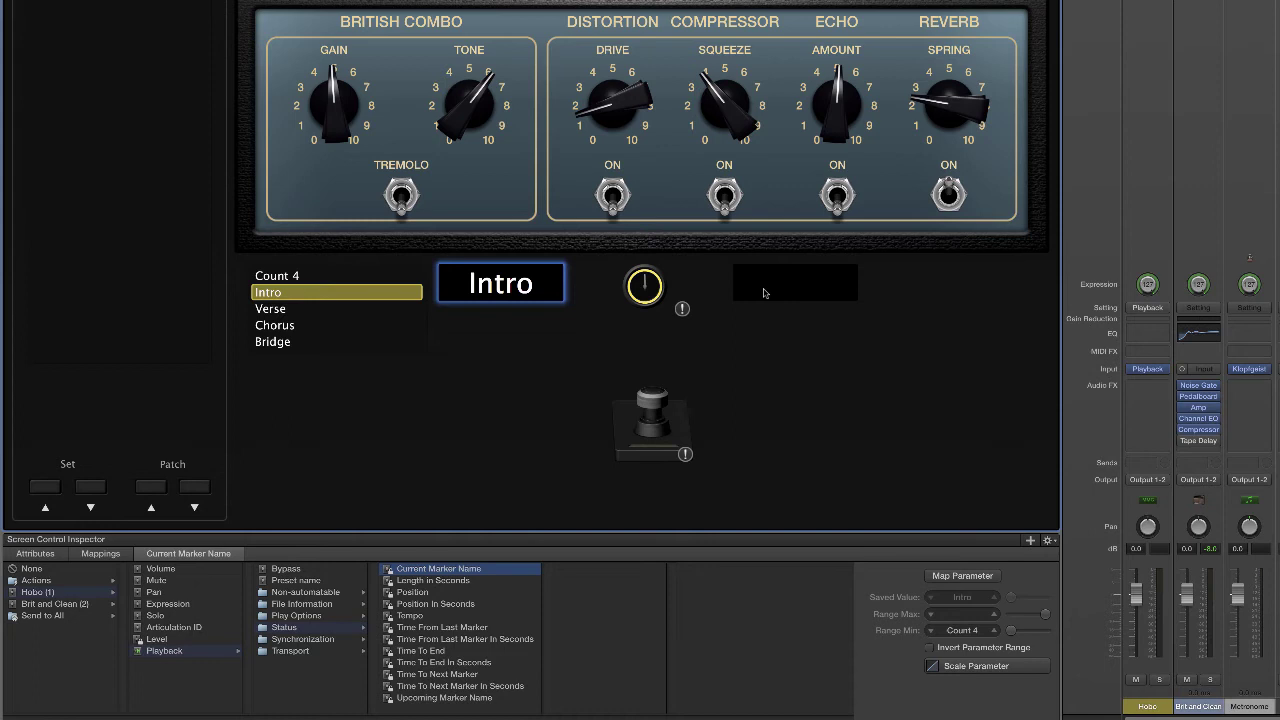
Step: Map the right display box to Hobo > Playback > Status > Upcoming Marker Name, now showing Verse
left_click(802, 292)
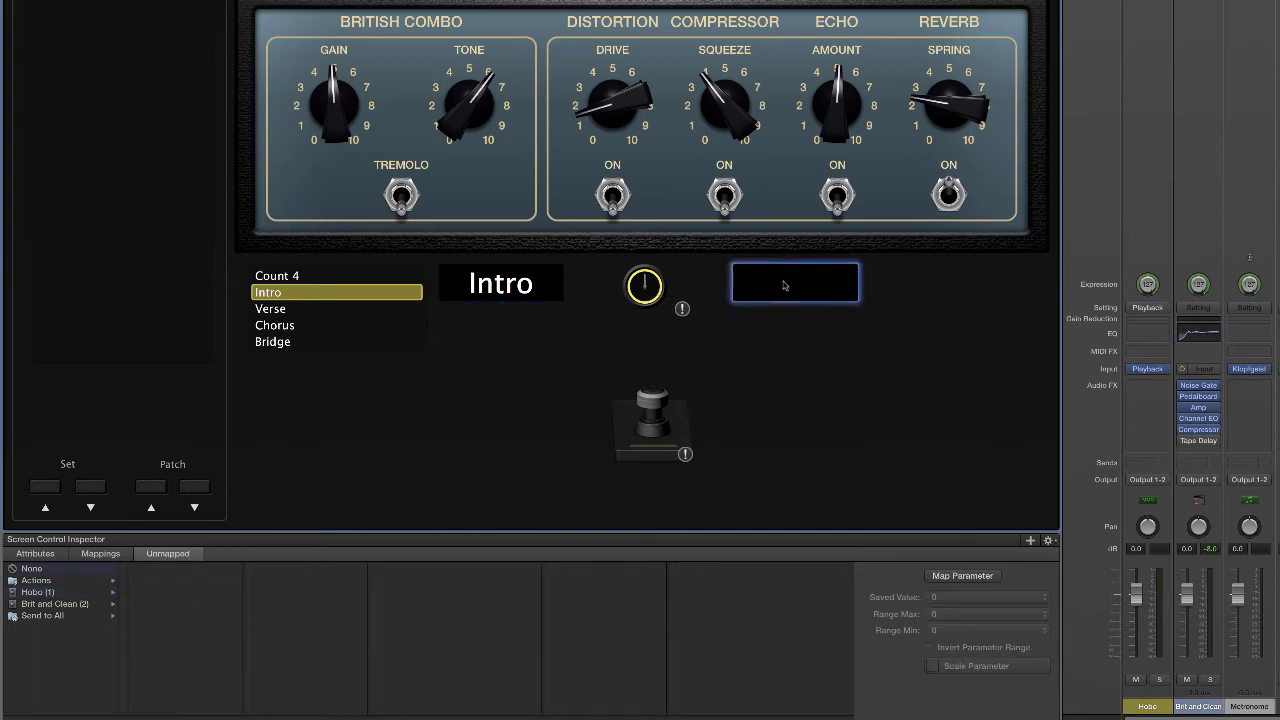
left_click(36, 592)
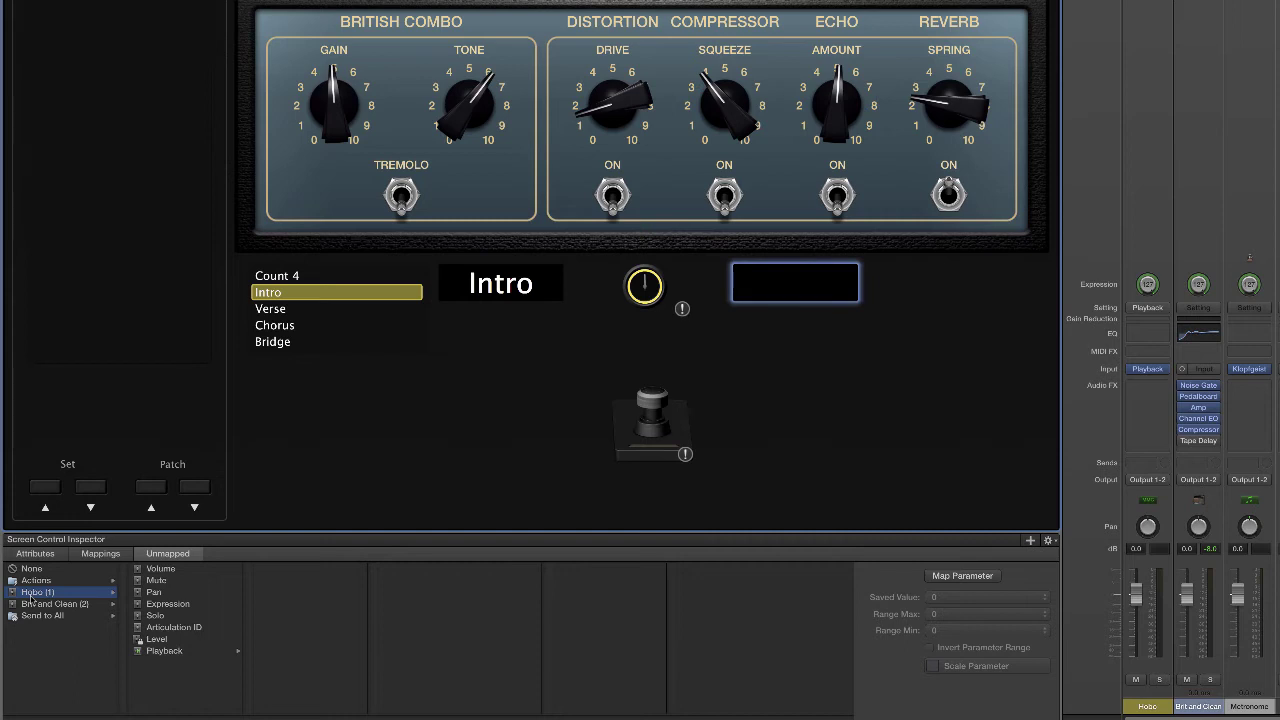
left_click(163, 651)
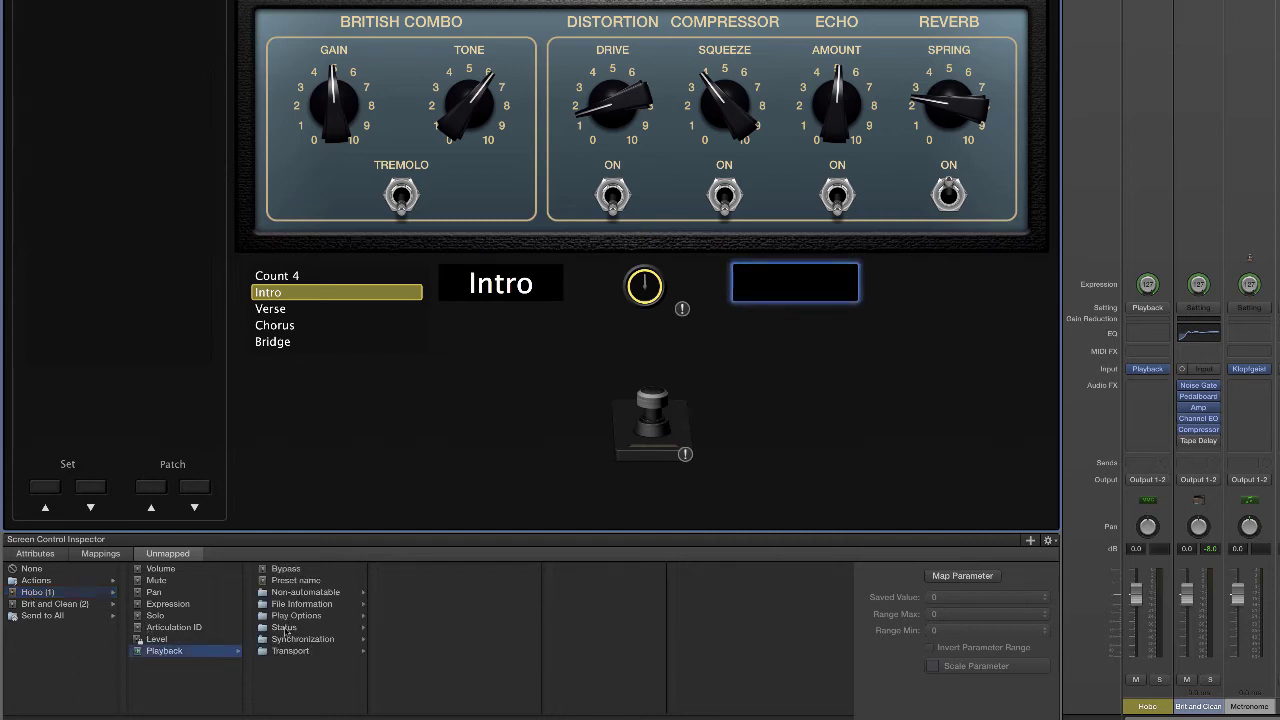
left_click(285, 627)
left_click(435, 698)
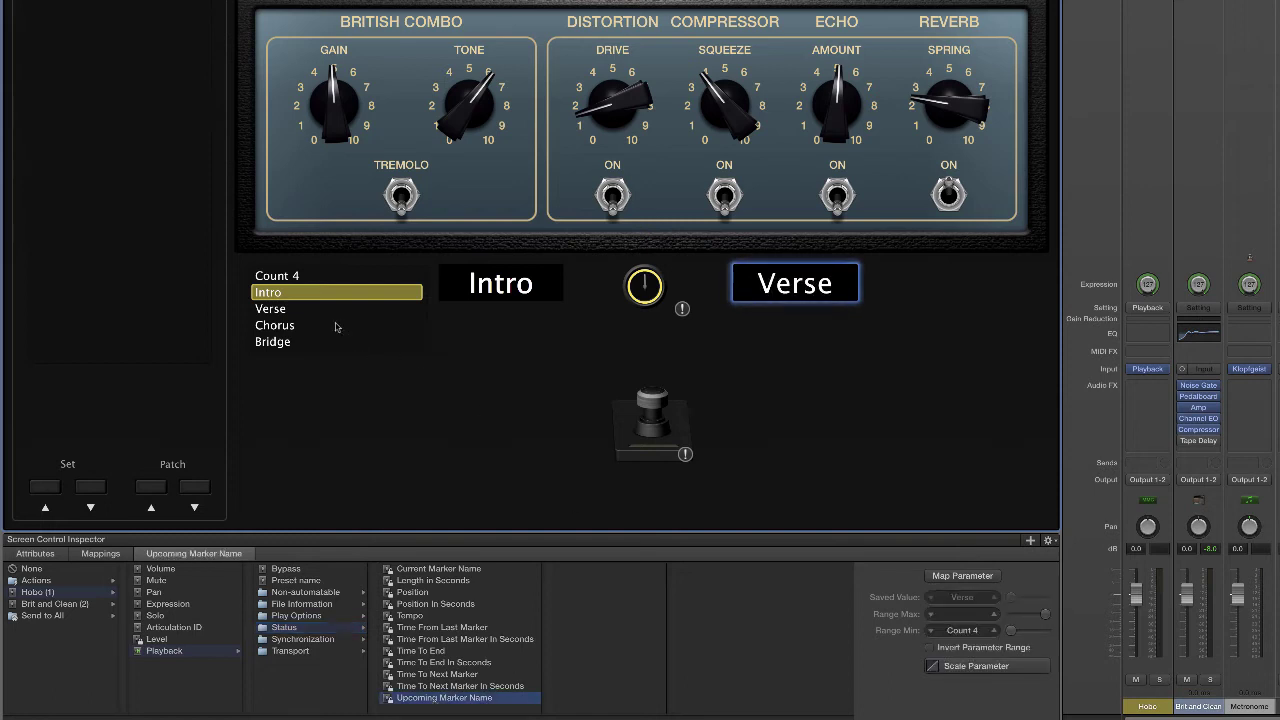
left_click(274, 293)
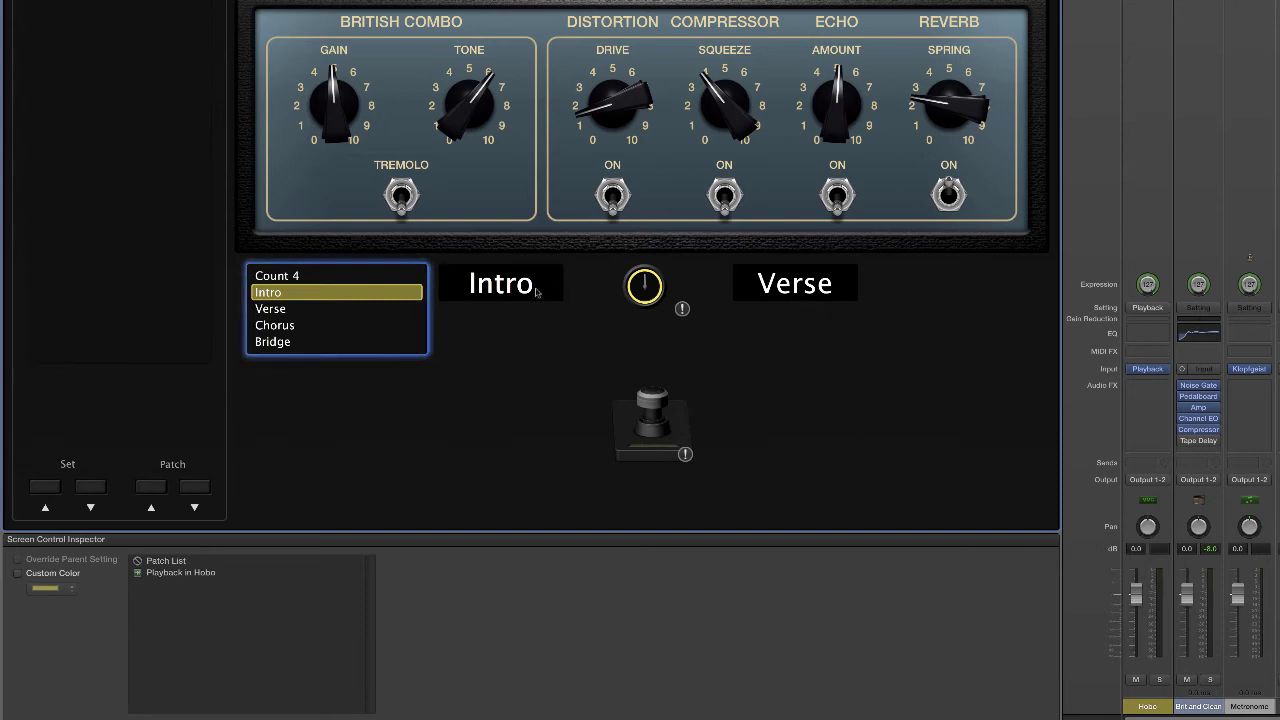
Step: Map the knob to Hobo > Playback > Status > Time To Next Marker in bars and beats, showing 1.1
left_click(645, 285)
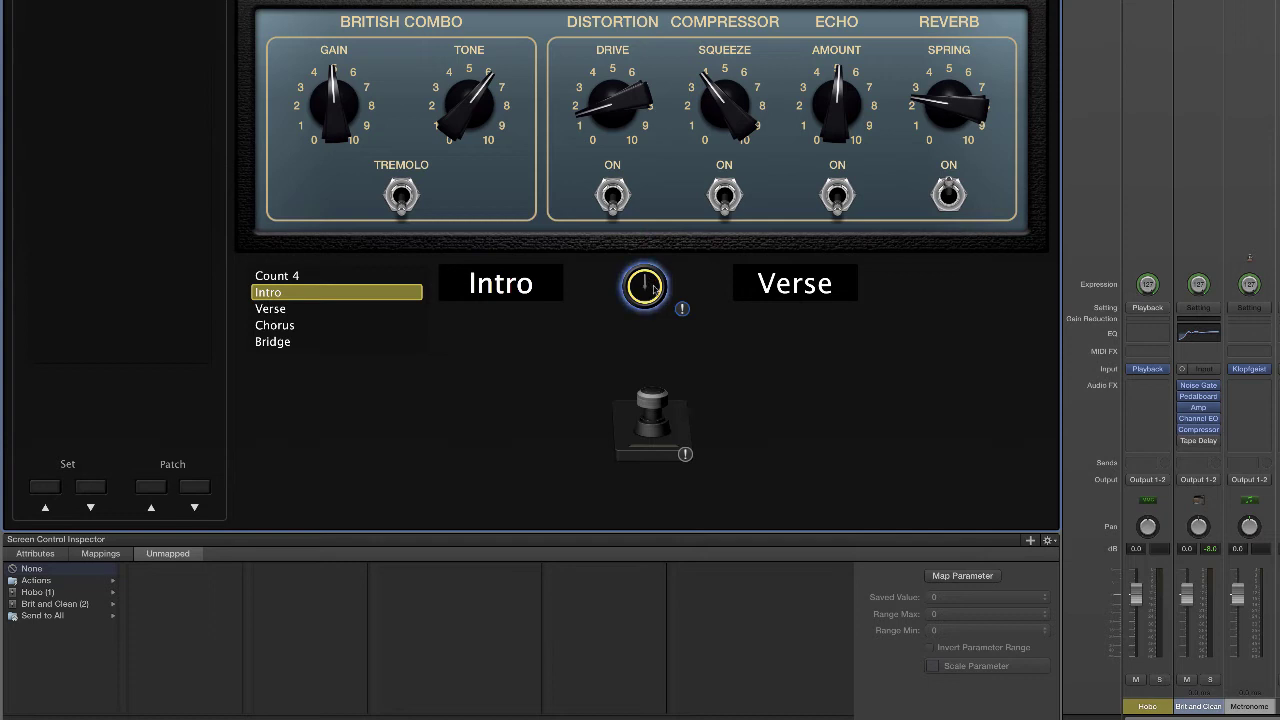
left_click(33, 592)
left_click(162, 651)
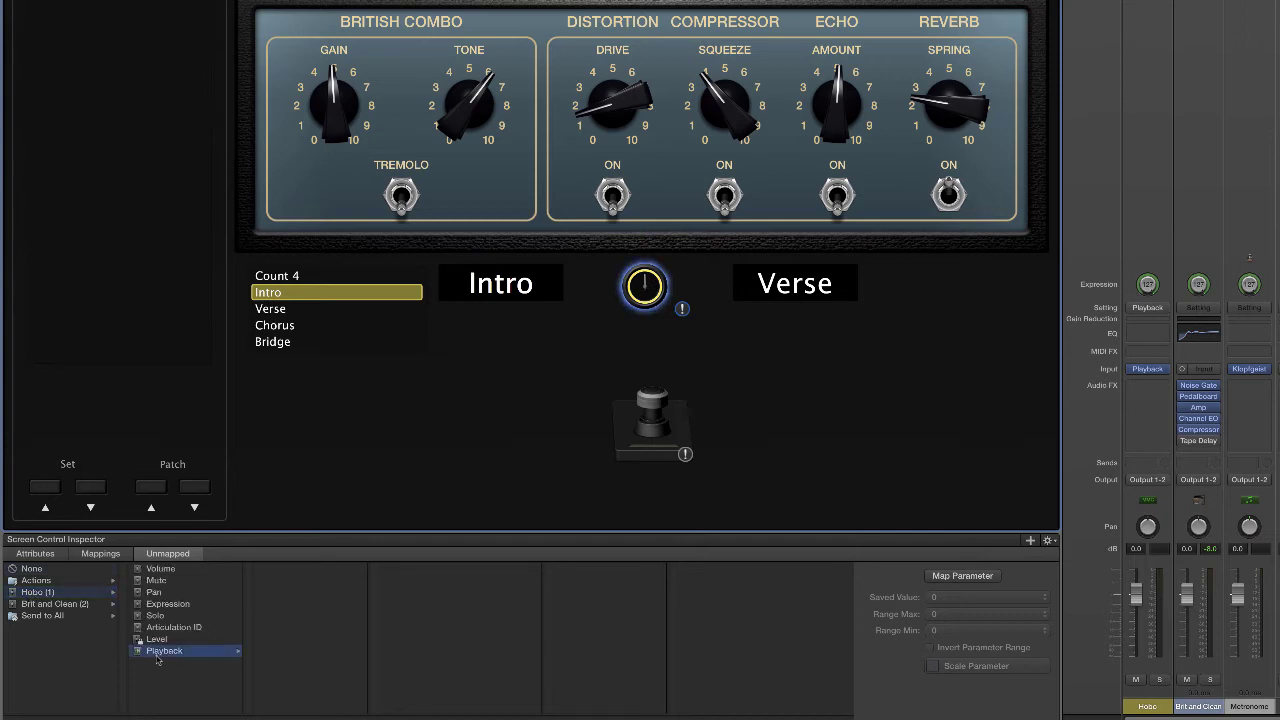
left_click(293, 628)
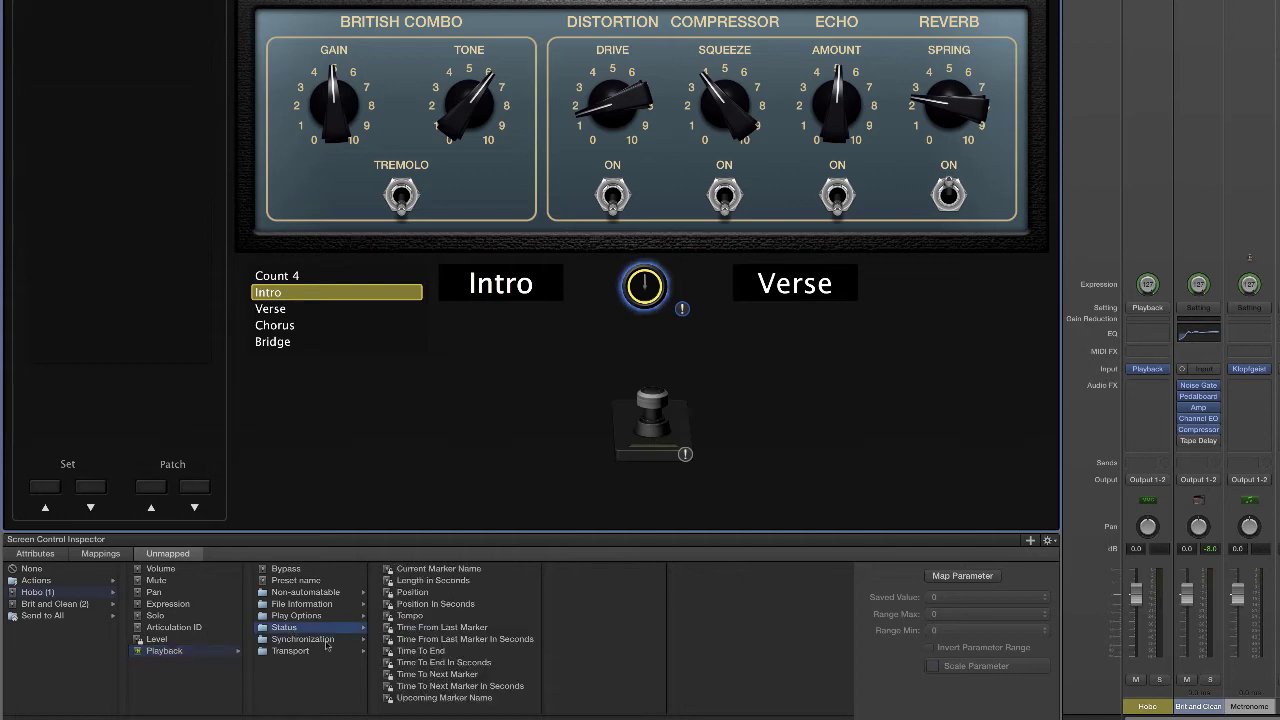
left_click(453, 675)
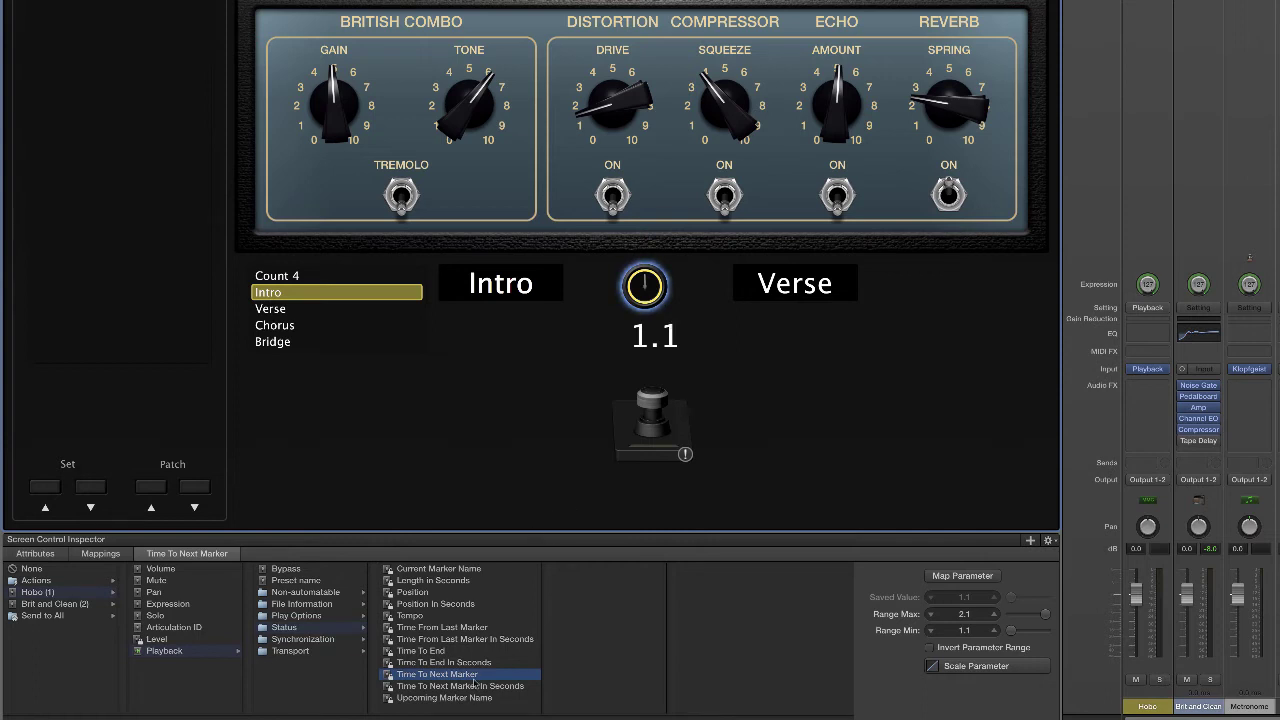
left_click(437, 686)
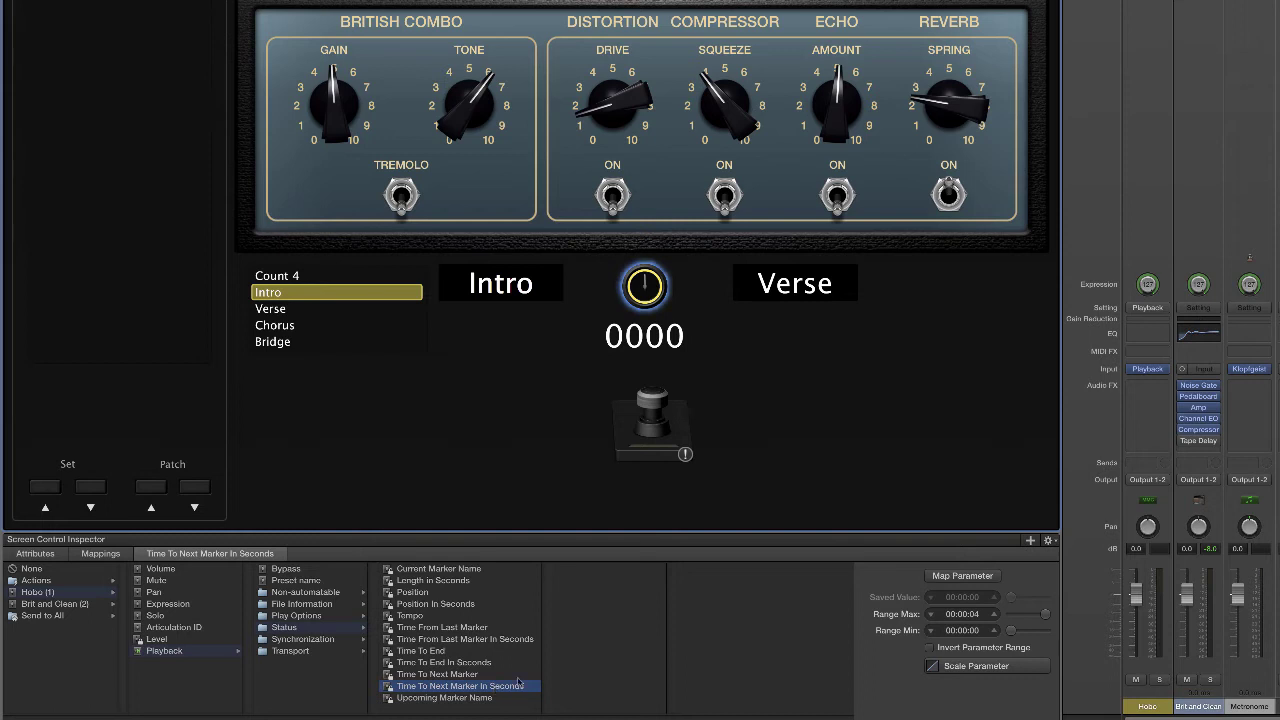
left_click(433, 675)
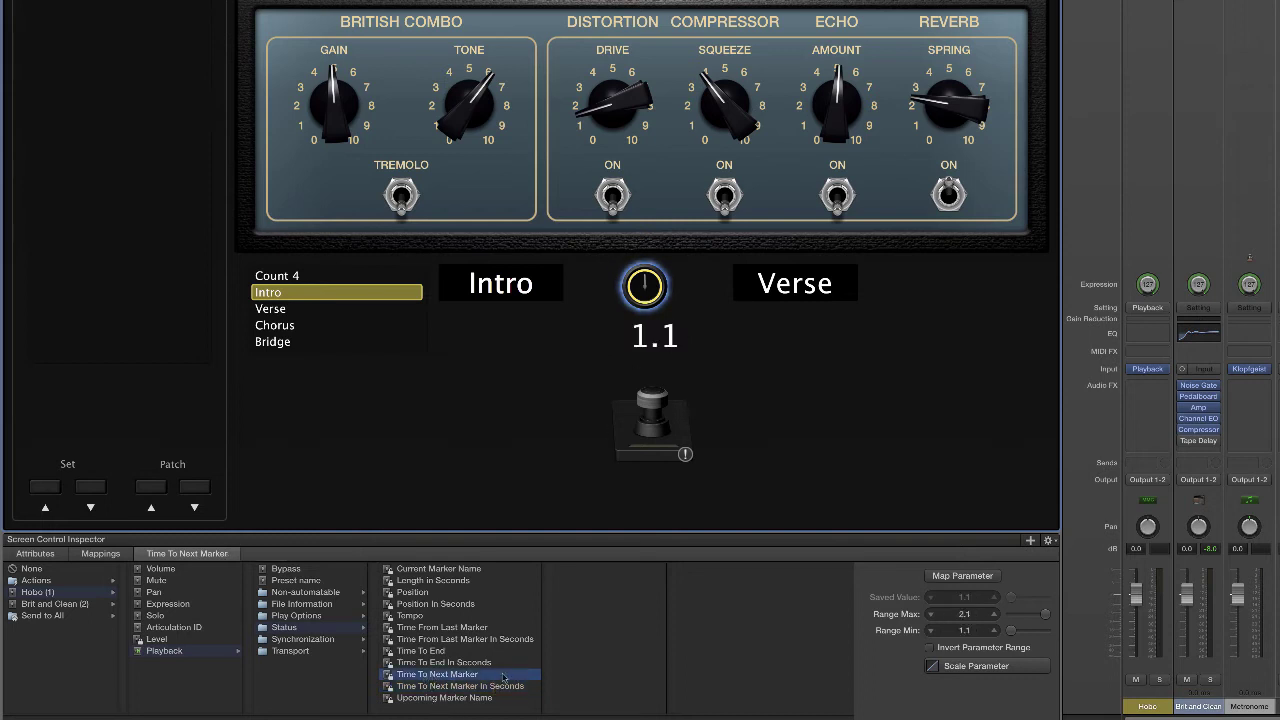
Step: Map the foot switch to Hobo > Playback > Transport > Play/Stop (From Start) and press it to start playback
left_click(655, 431)
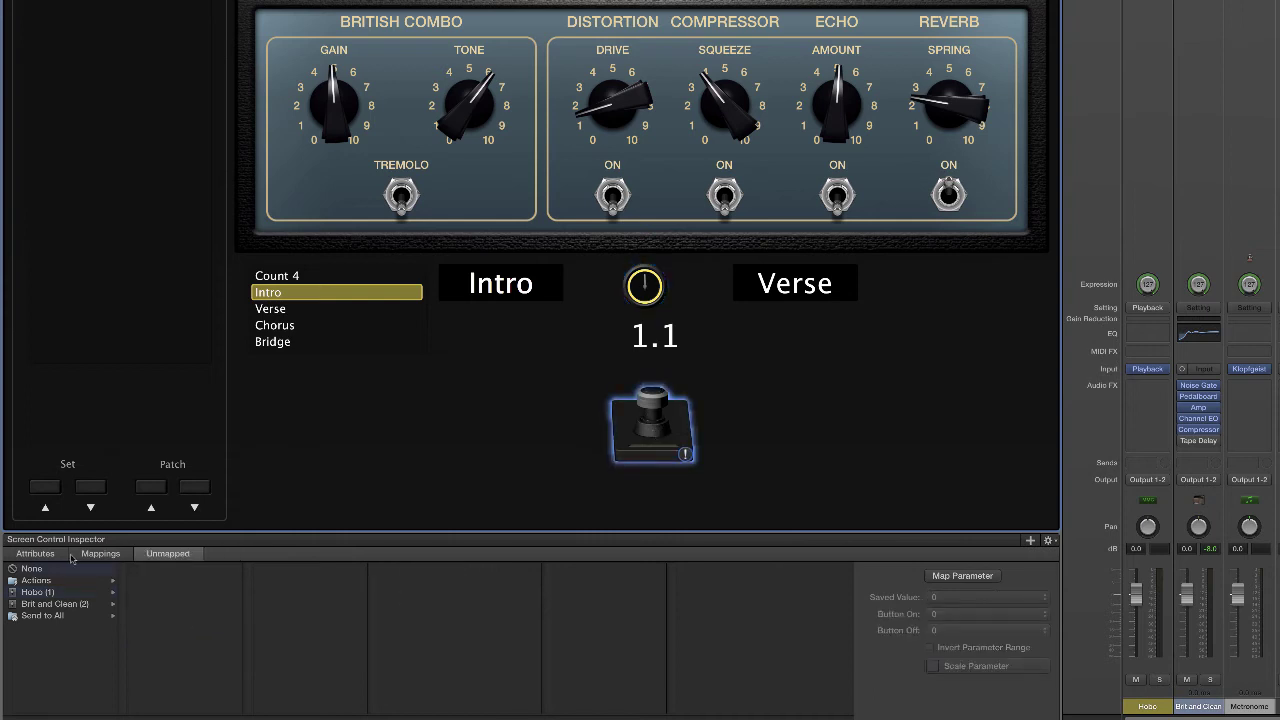
left_click(31, 594)
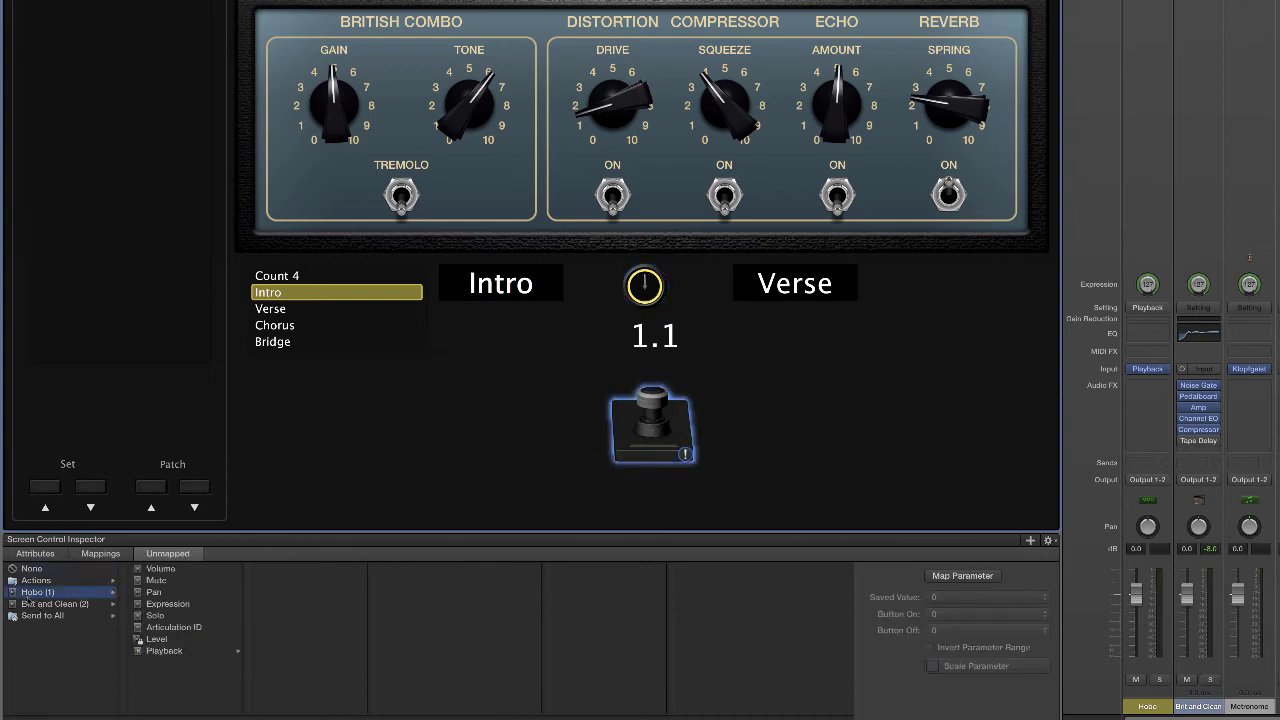
left_click(185, 651)
left_click(295, 651)
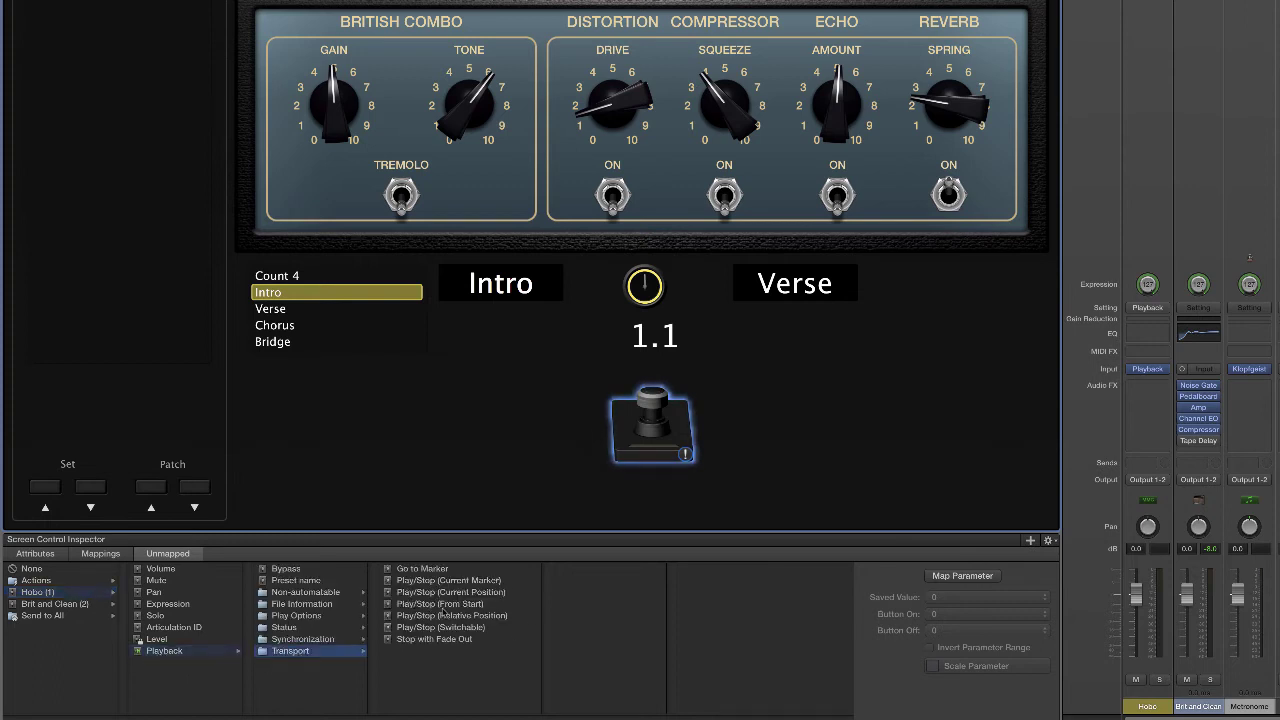
left_click(430, 605)
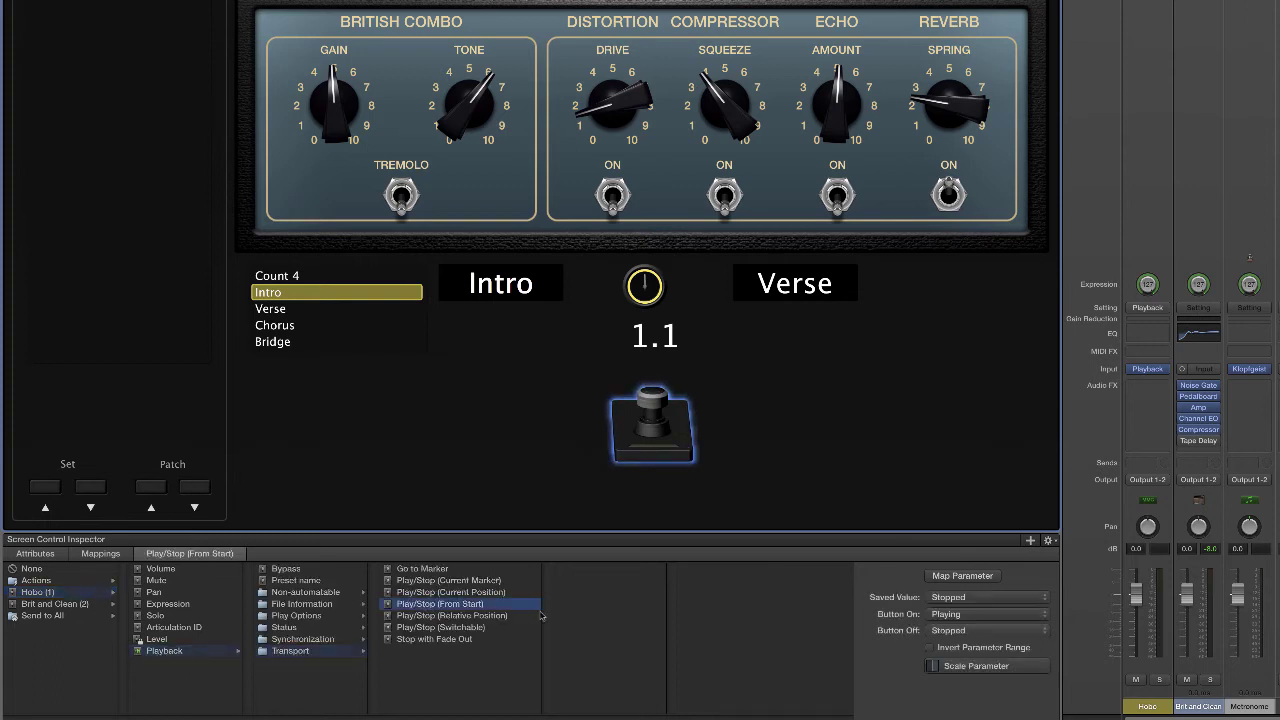
left_click(652, 400)
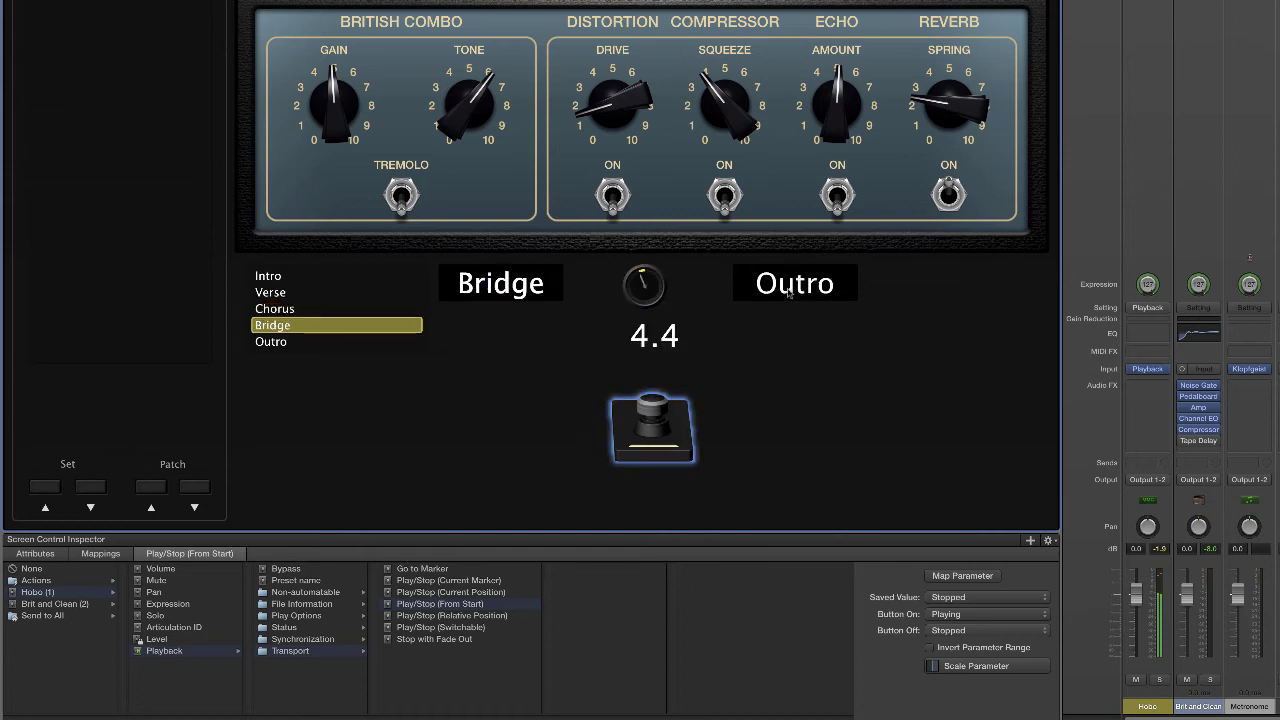
Step: Stop the Hobo backing track with the foot pedal once it reaches the Bridge marker
left_click(640, 416)
left_click(645, 415)
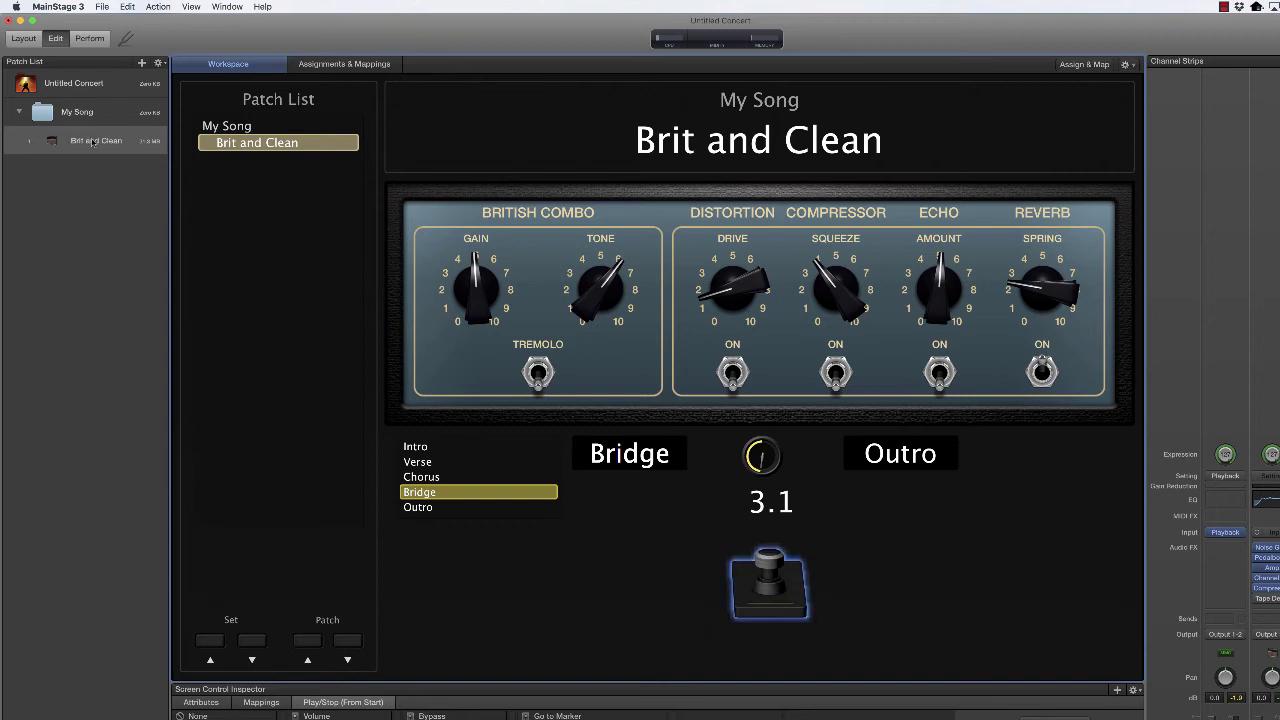
Step: Rename the Brit and Clean patch to Hobo
left_click(93, 142)
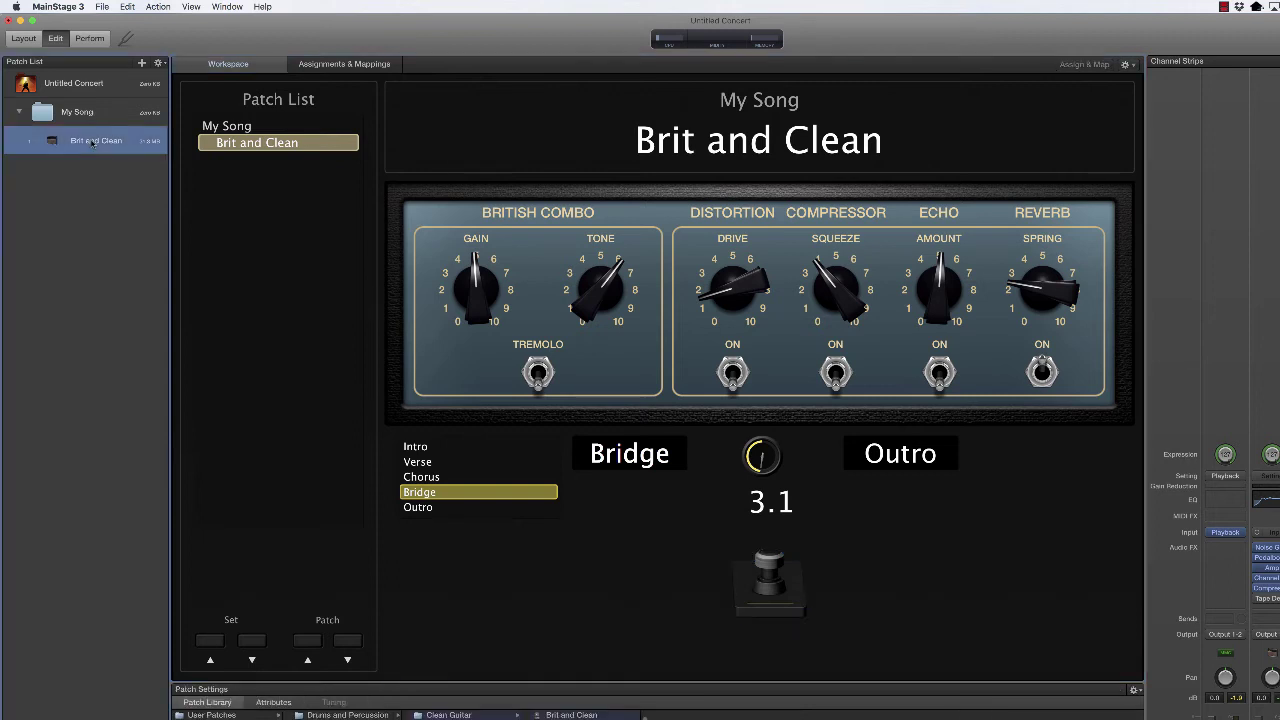
left_click(93, 142)
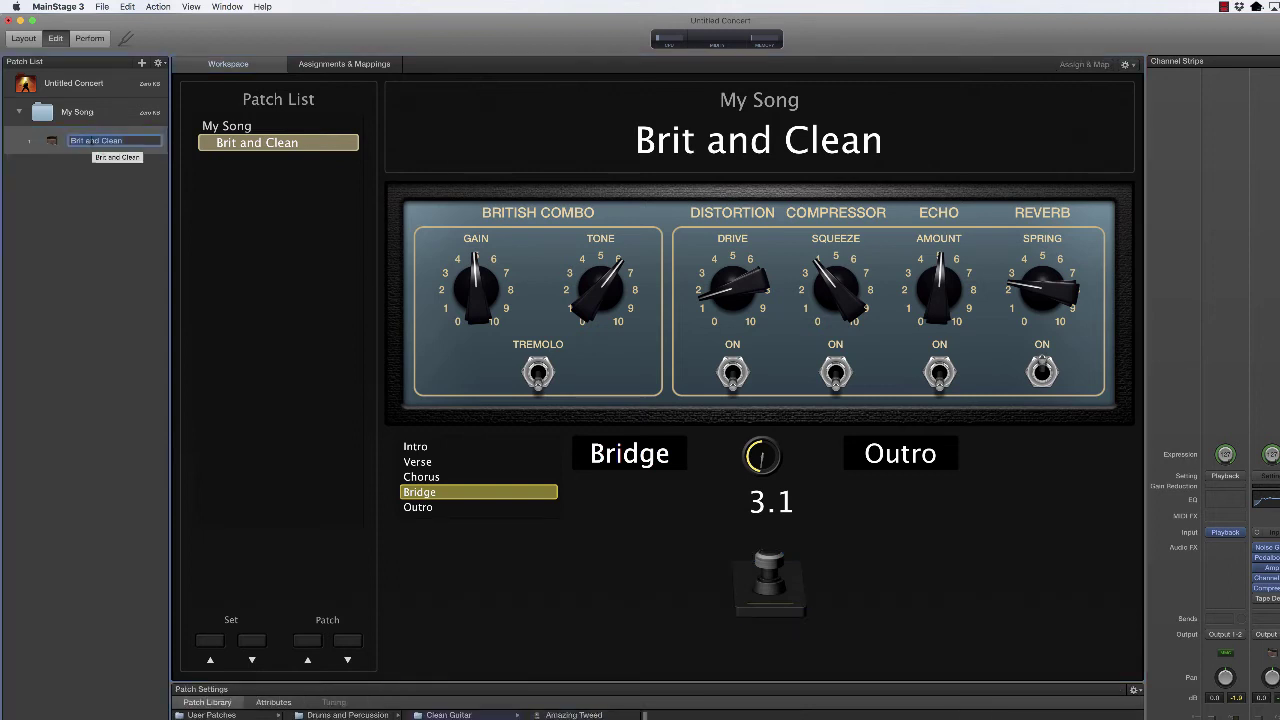
type("Hobo")
key("Return")
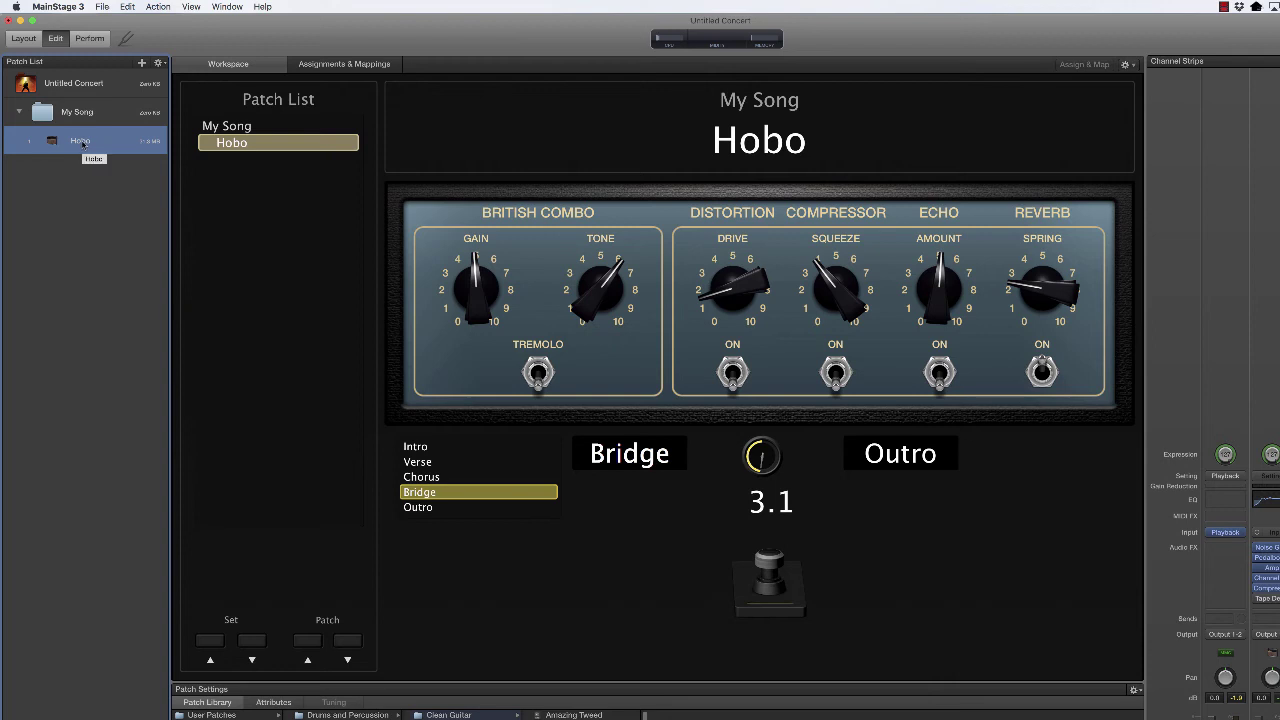
Step: Duplicate Hobo, name the copy Zebra, and check switching between the two patches
key("super+d")
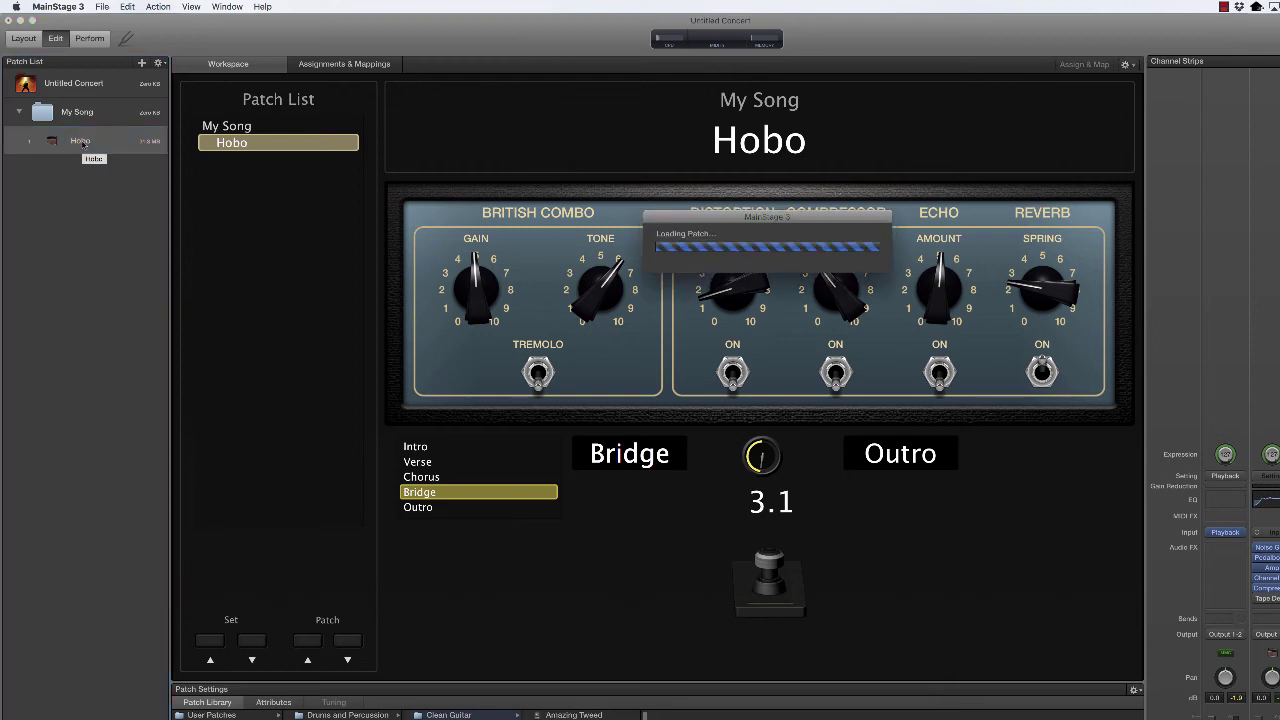
left_click(78, 170)
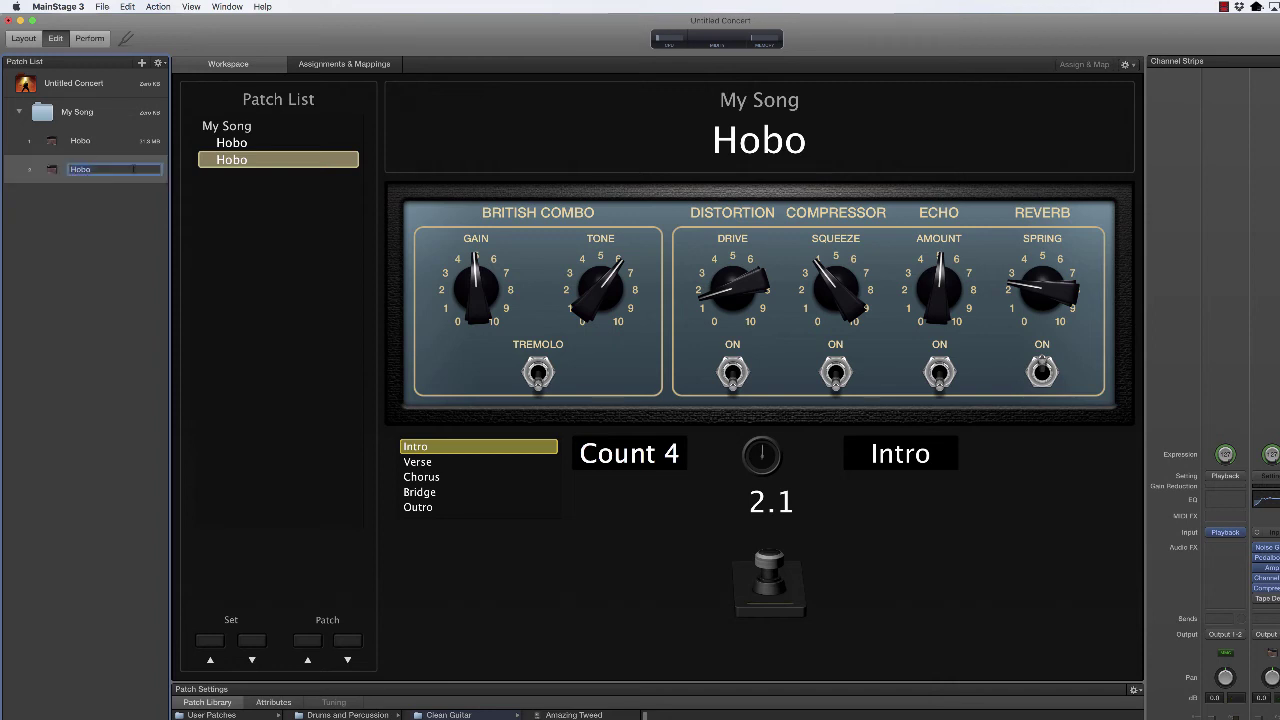
type("Zebra")
key("Return")
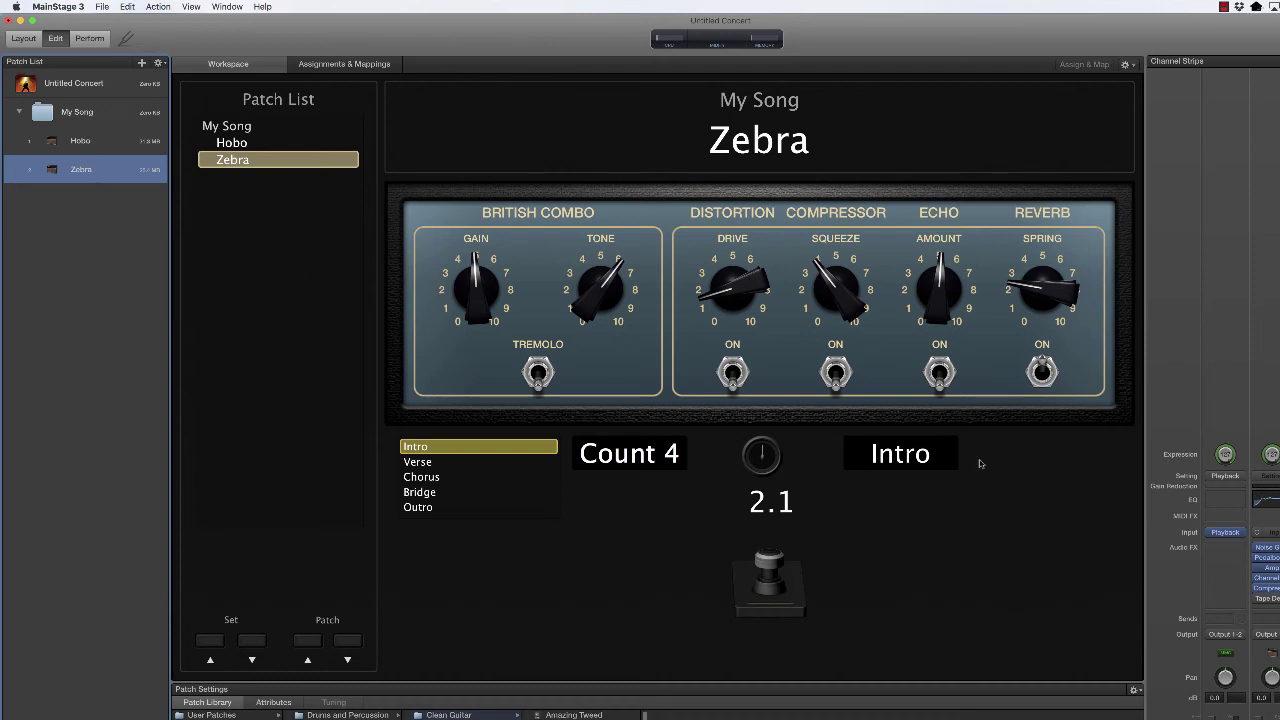
left_click(80, 143)
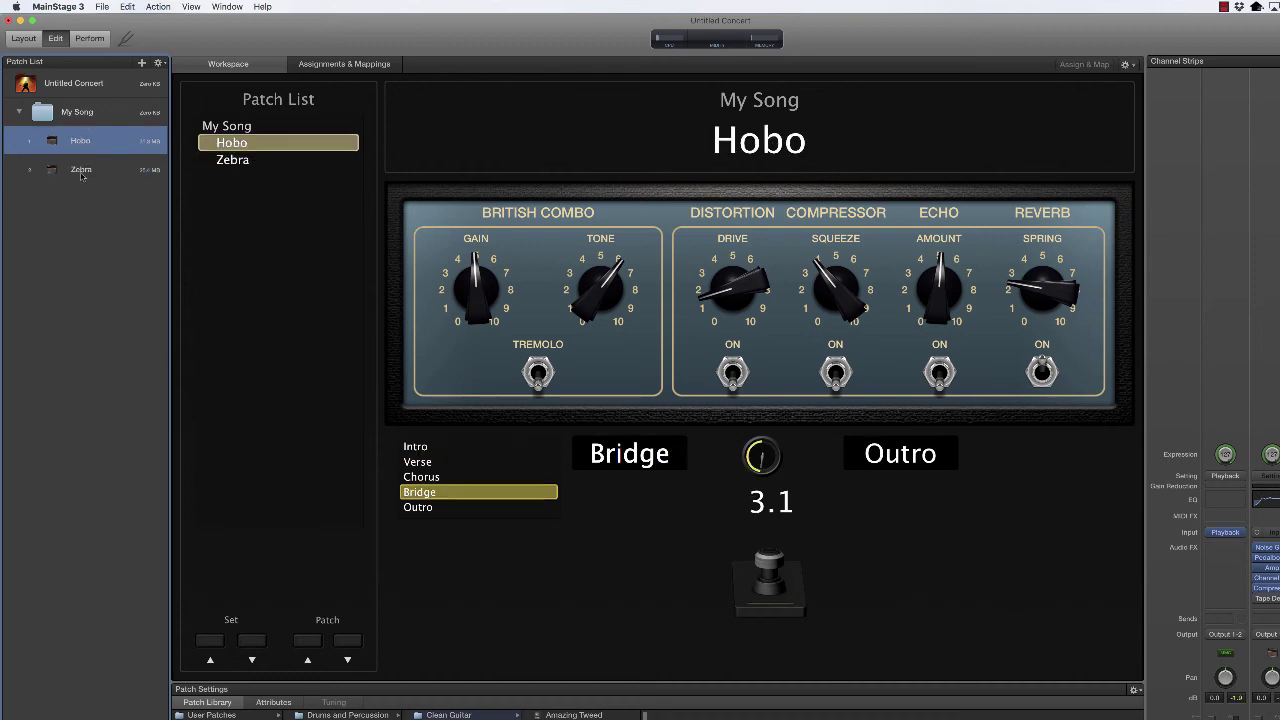
left_click(81, 170)
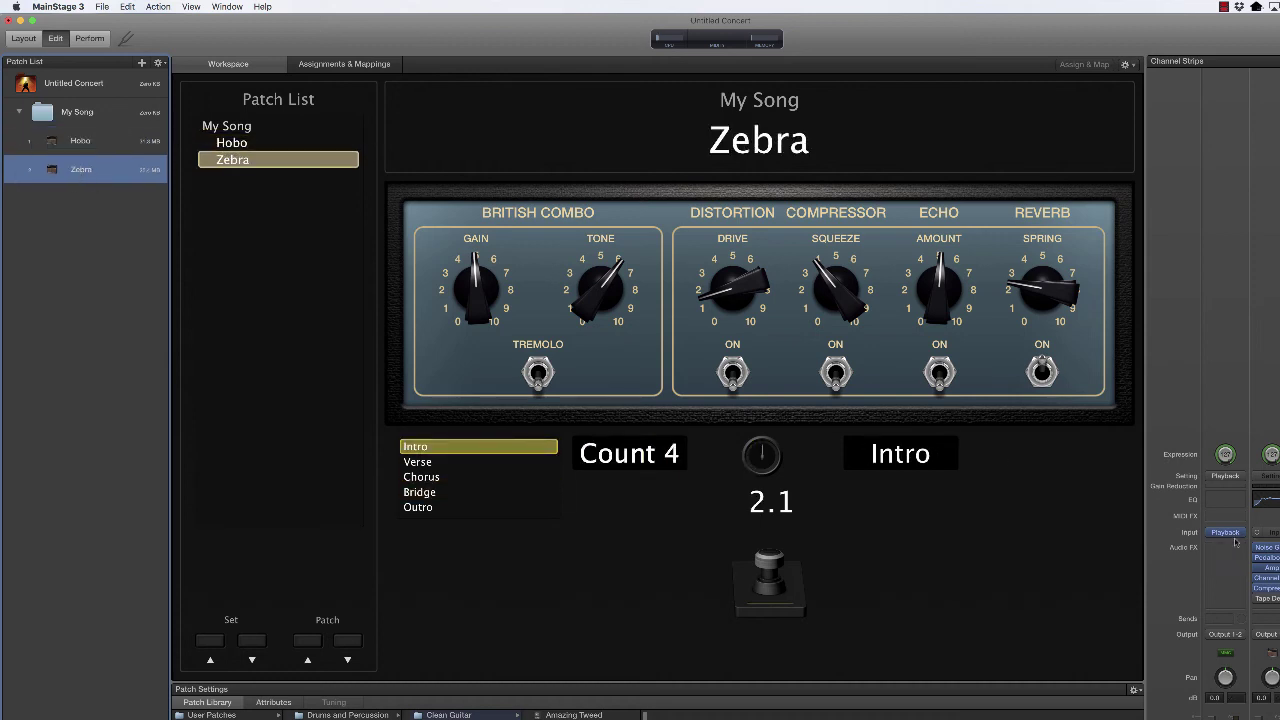
Step: Load Zebra.aif into the Zebra patch's Playback plug-in in place of Hobo.aif
mouse_move(1228, 568)
left_click(1225, 532)
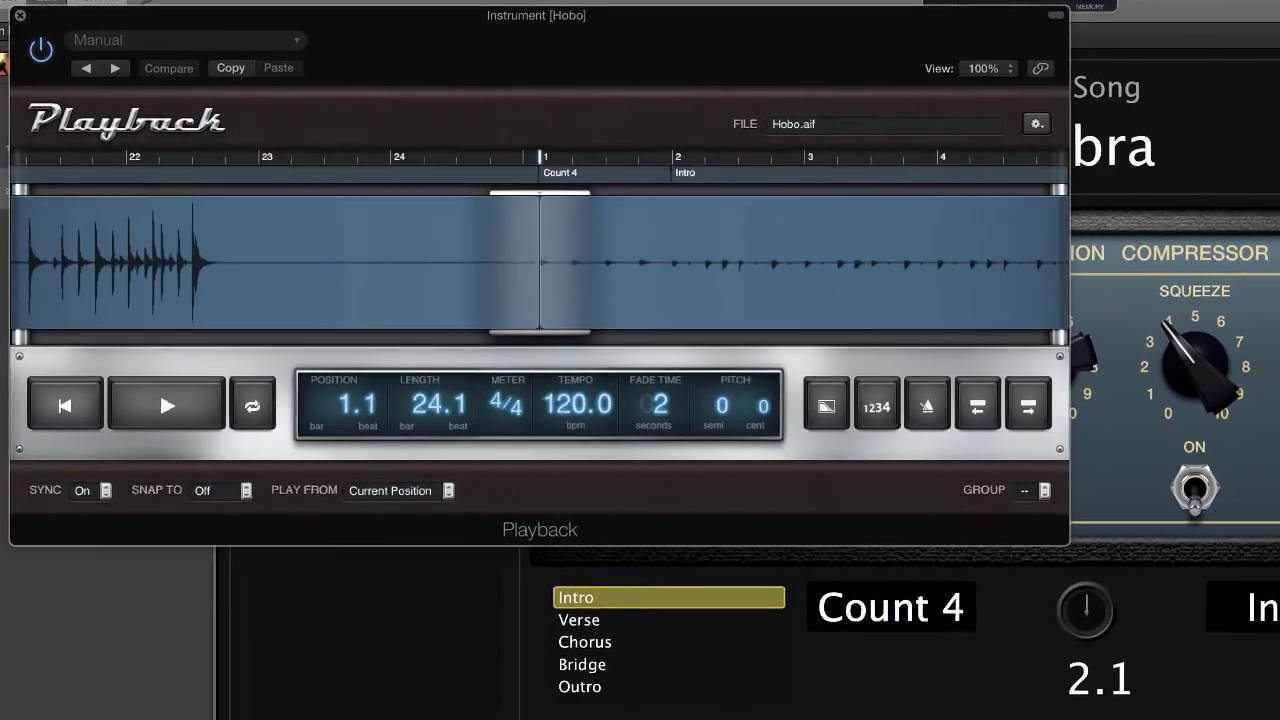
left_click(1055, 126)
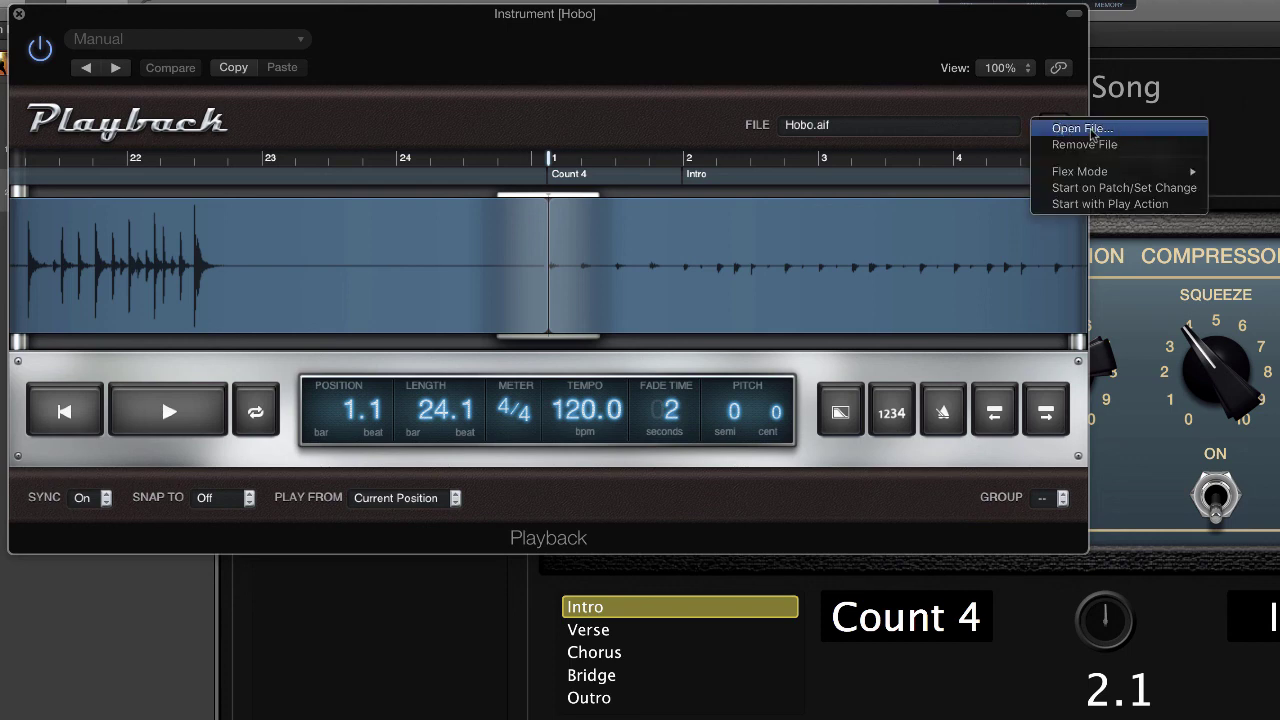
left_click(1150, 130)
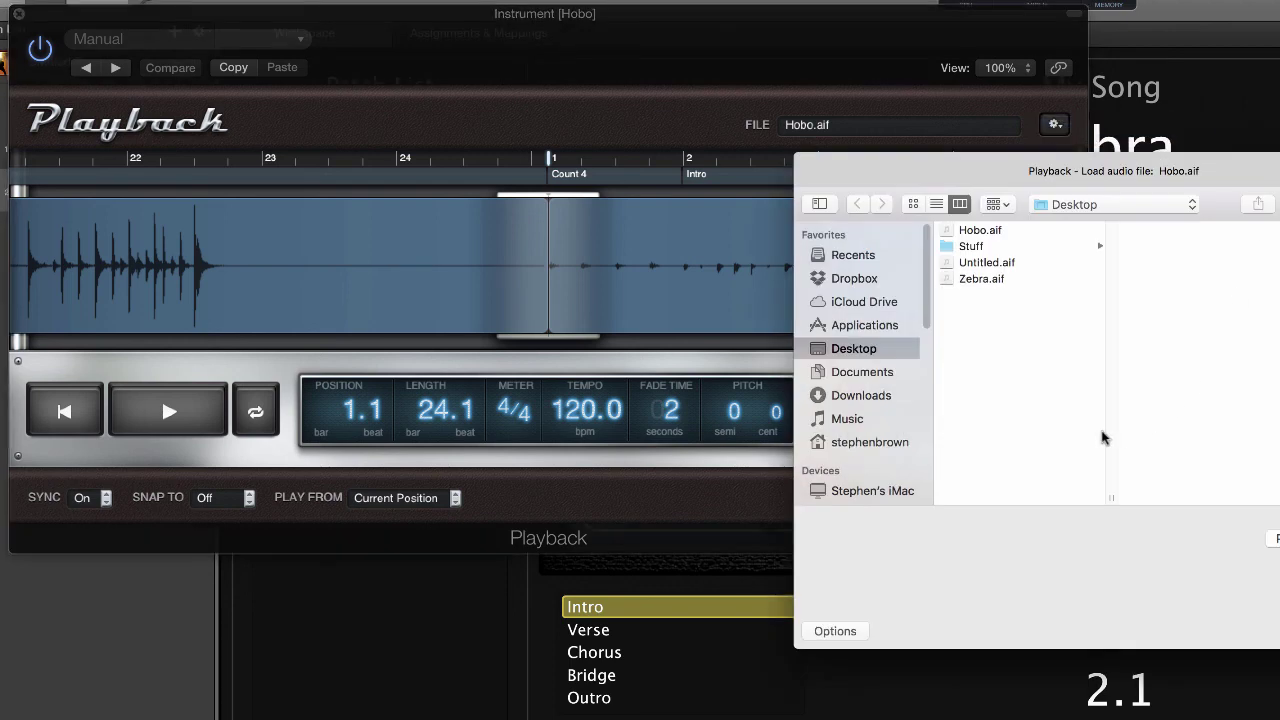
left_click(947, 284)
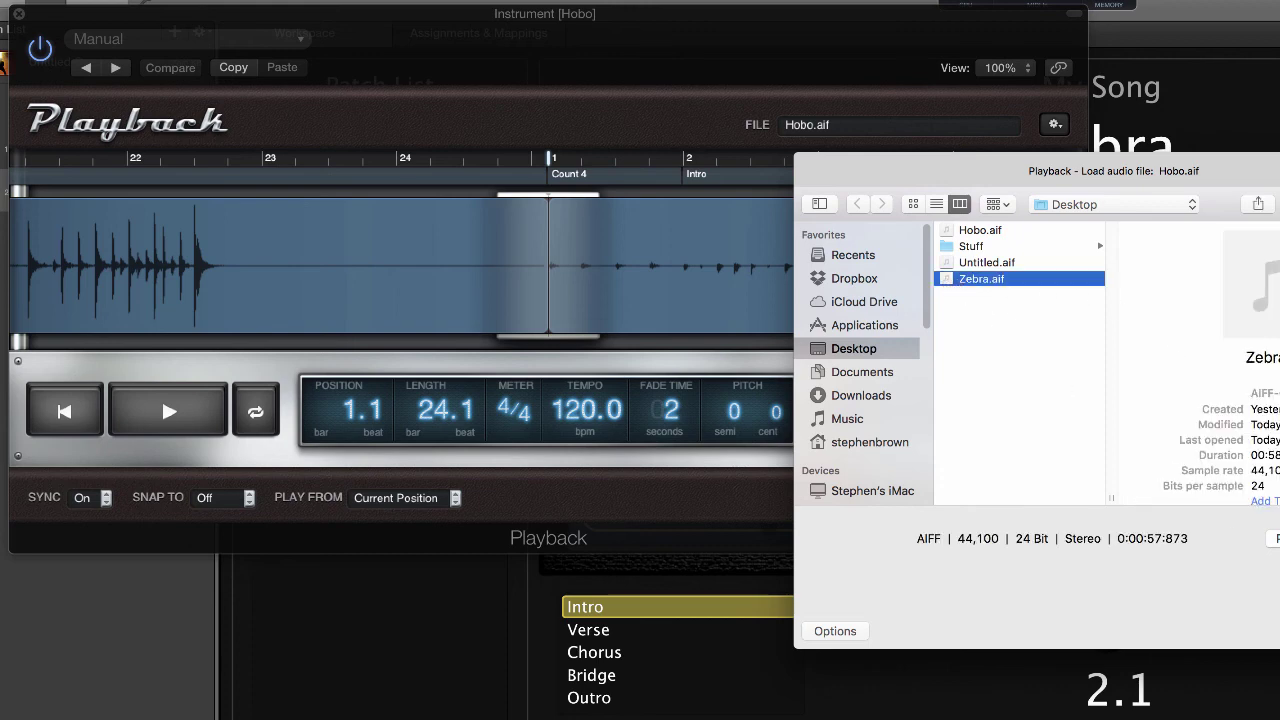
key("Return")
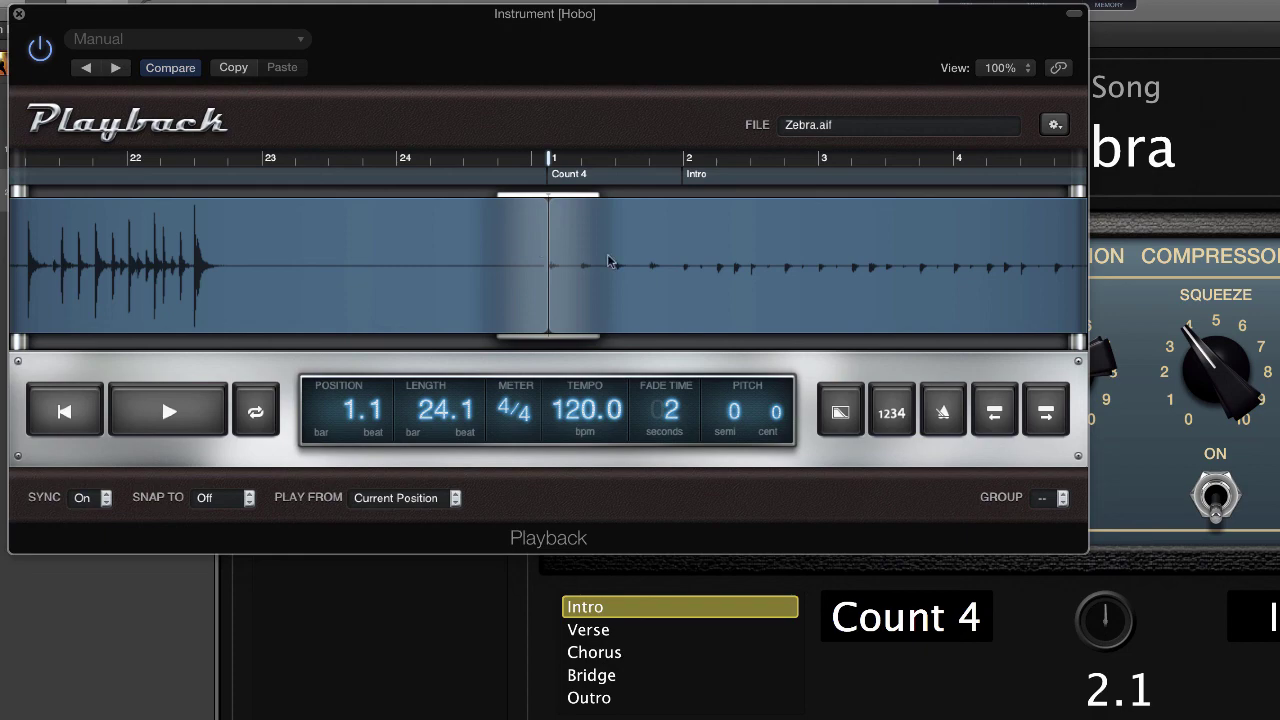
left_click(18, 14)
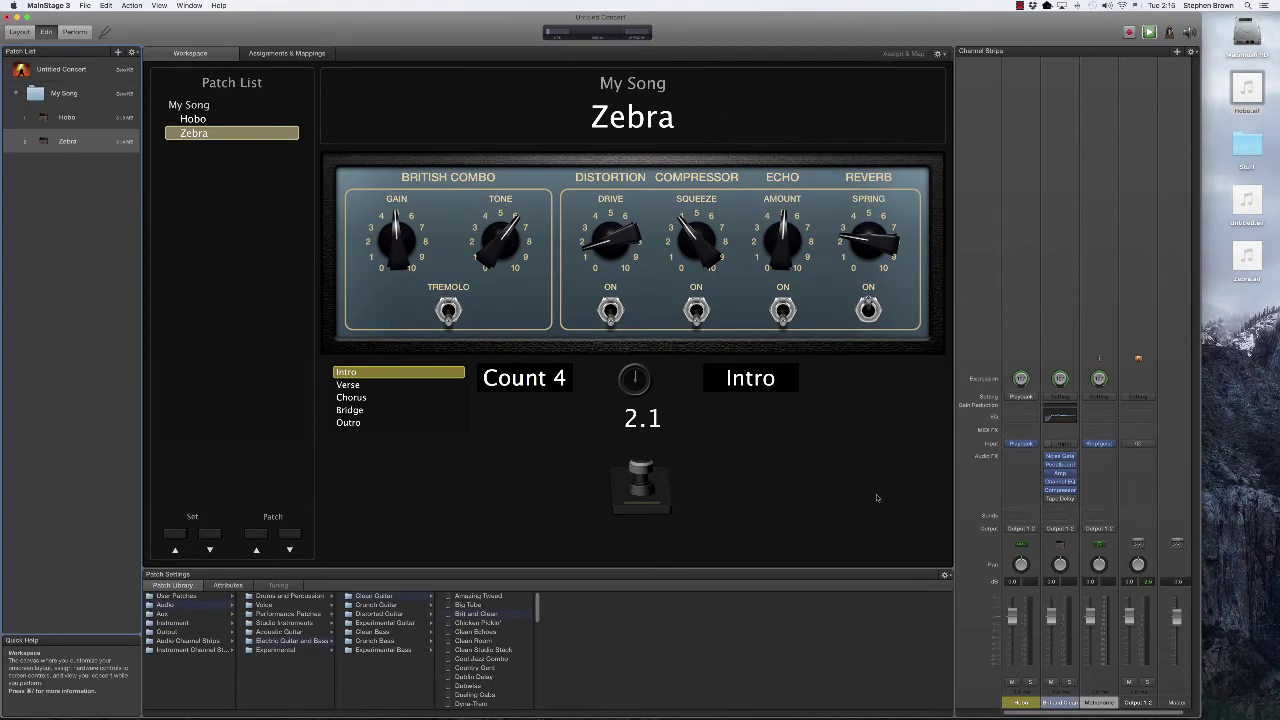
left_click(62, 118)
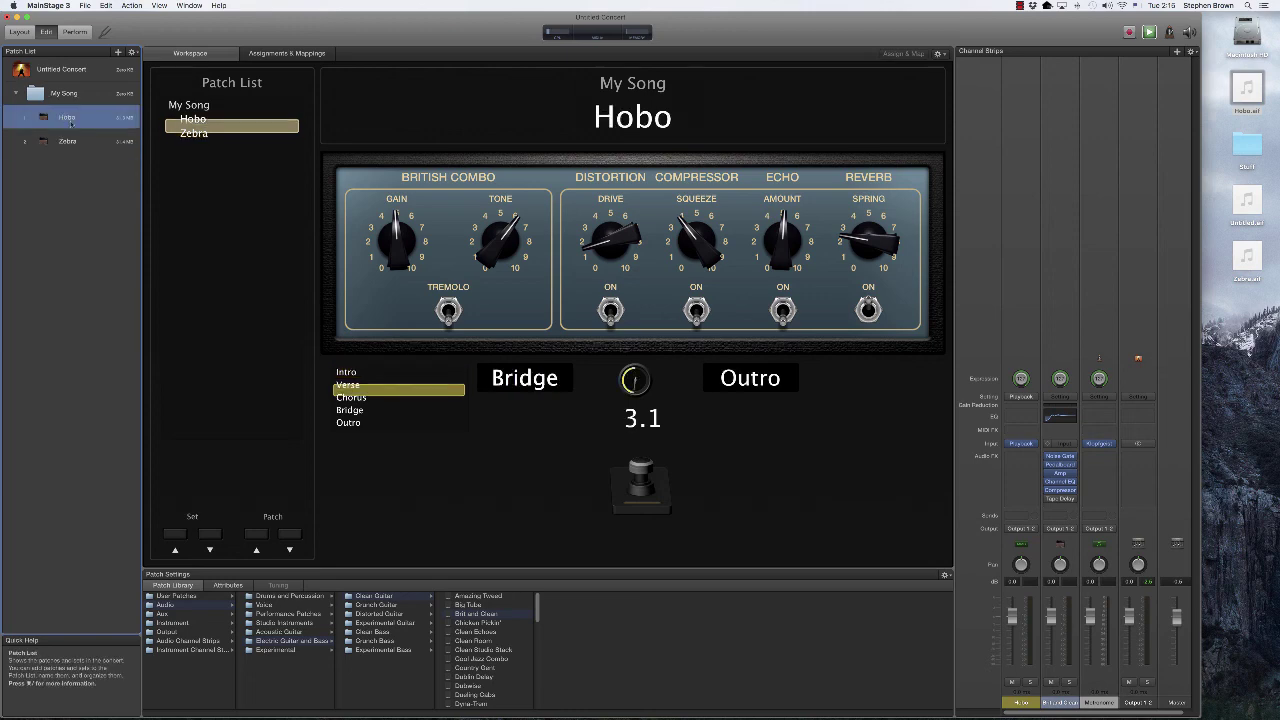
left_click(68, 141)
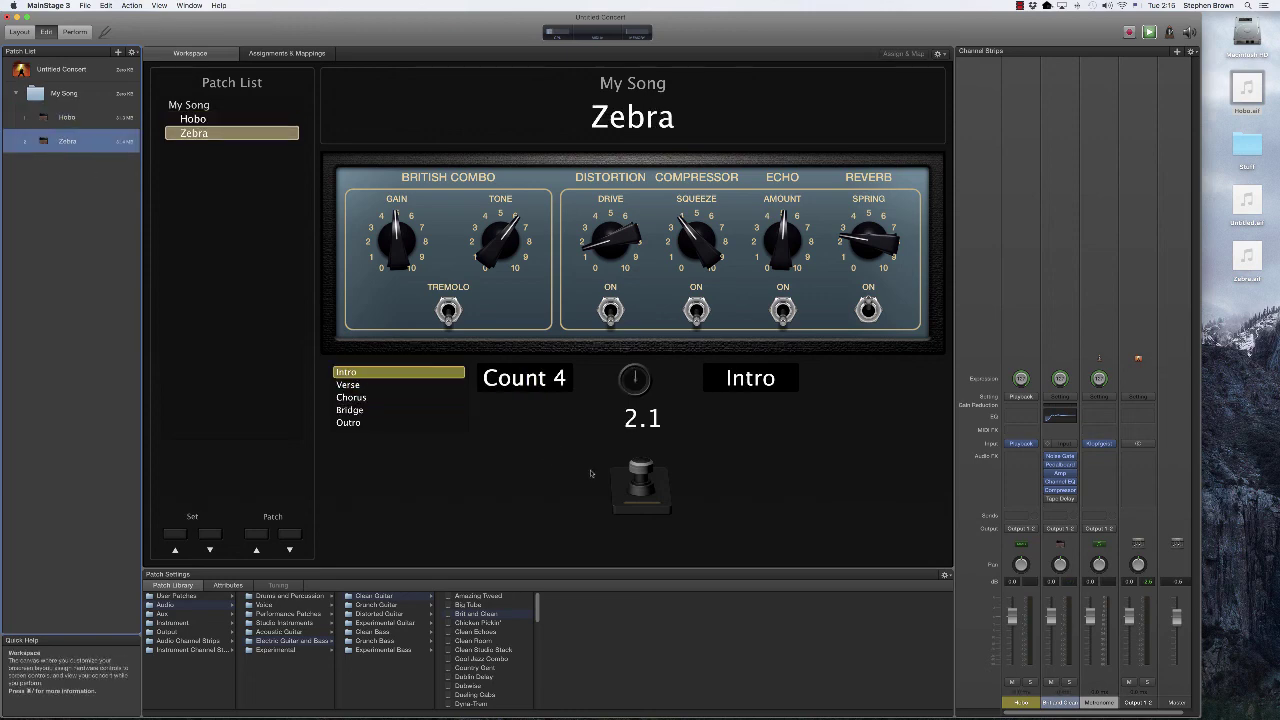